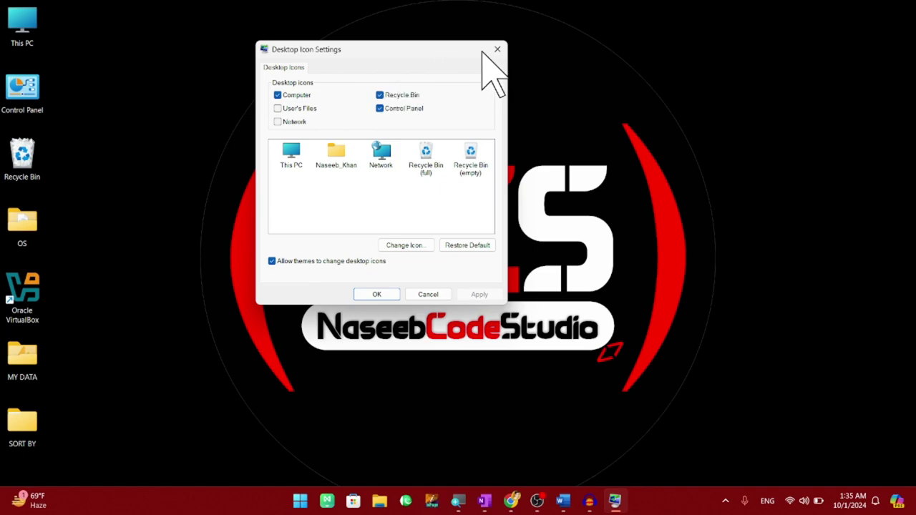
Close the Desktop Icon Settings dialog without changing the icon selection
click(496, 51)
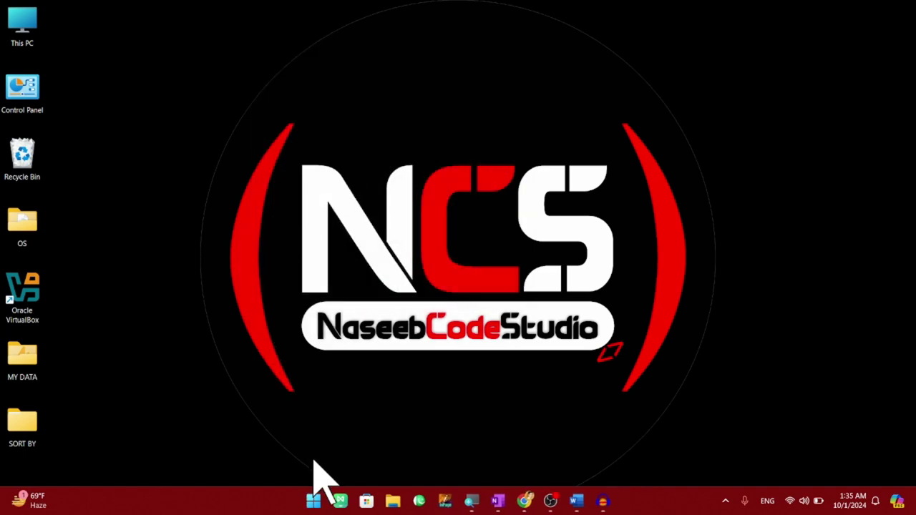
Open Control Panel by searching the Start menu for "control", and close its window
click(312, 501)
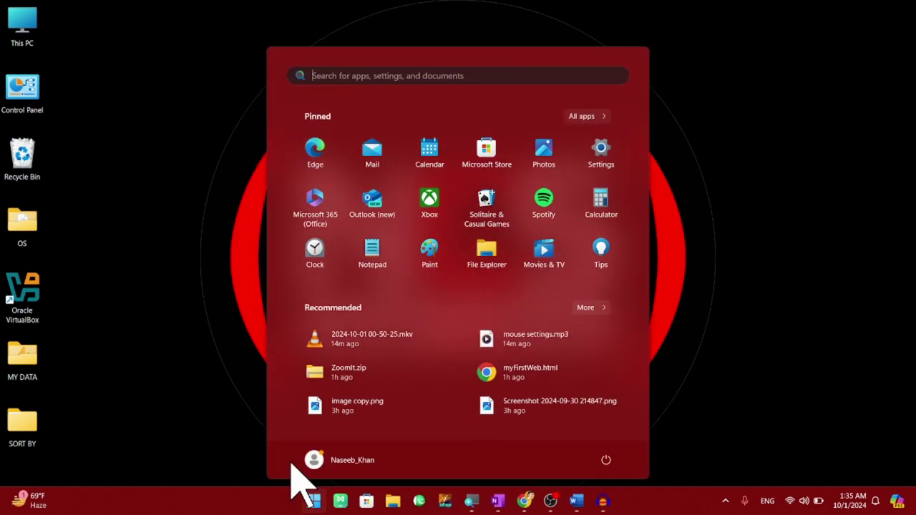
text(control)
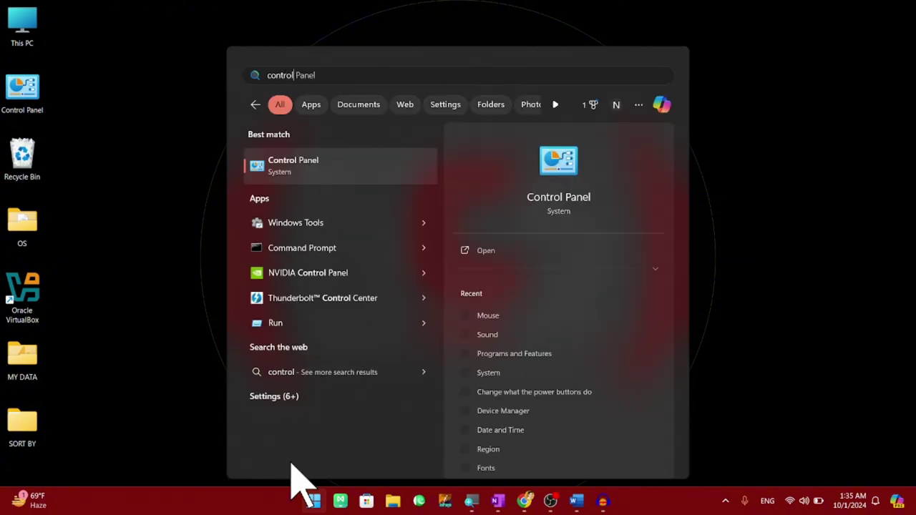
click(309, 187)
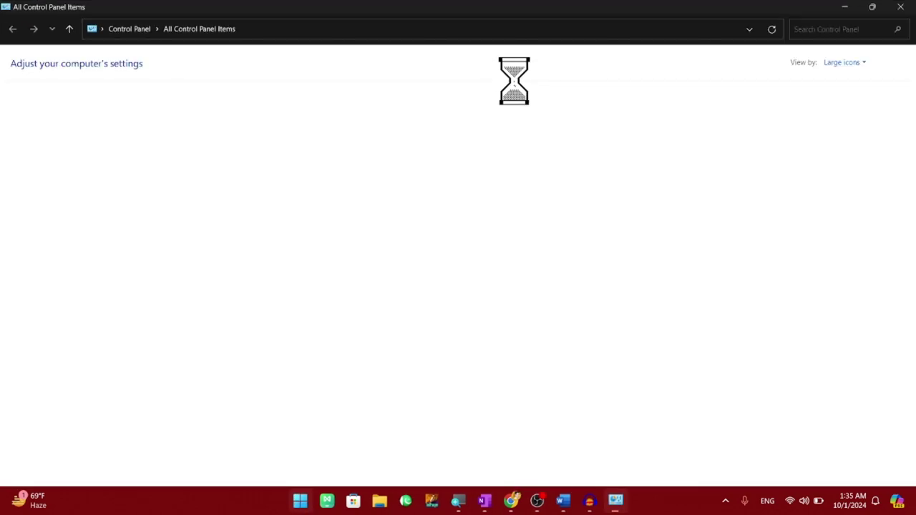
click(899, 7)
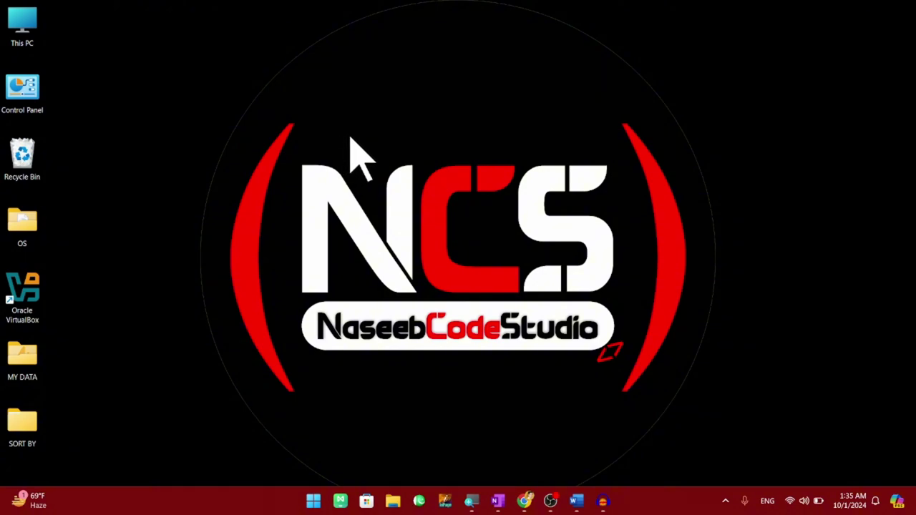
Open Control Panel from the Run dialog with the control command
key(super+r)
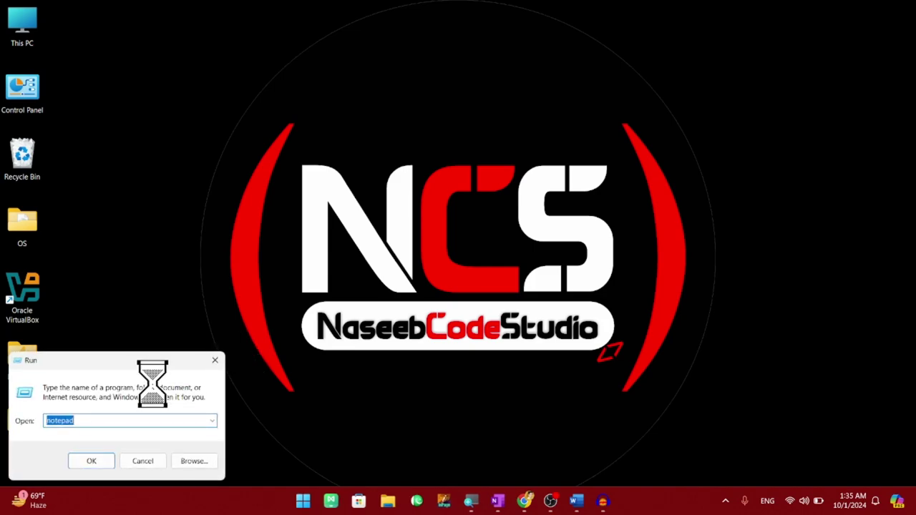
drag(122, 368, 415, 172)
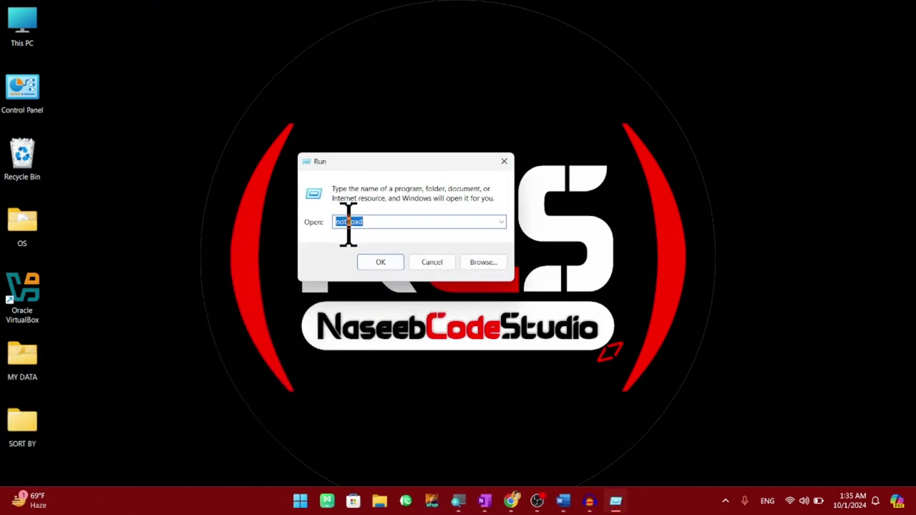
text(co)
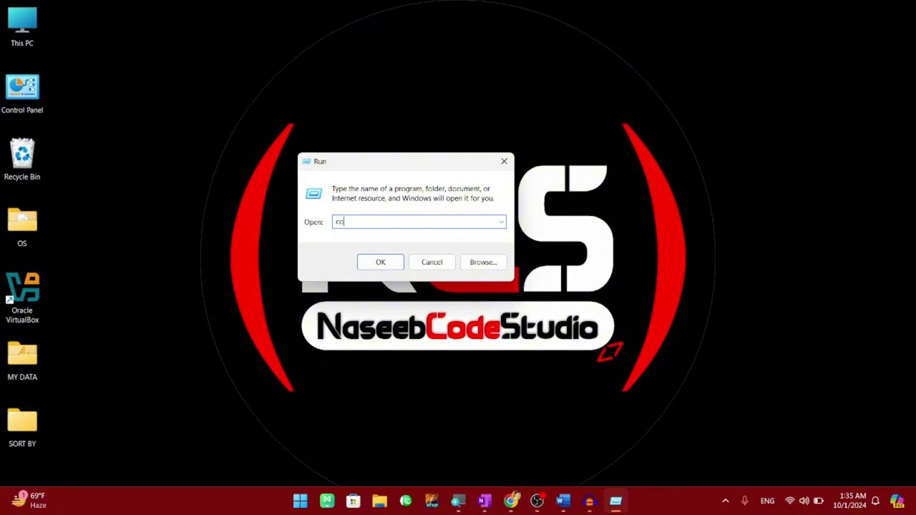
text(ntro)
key(Down)
key(Return)
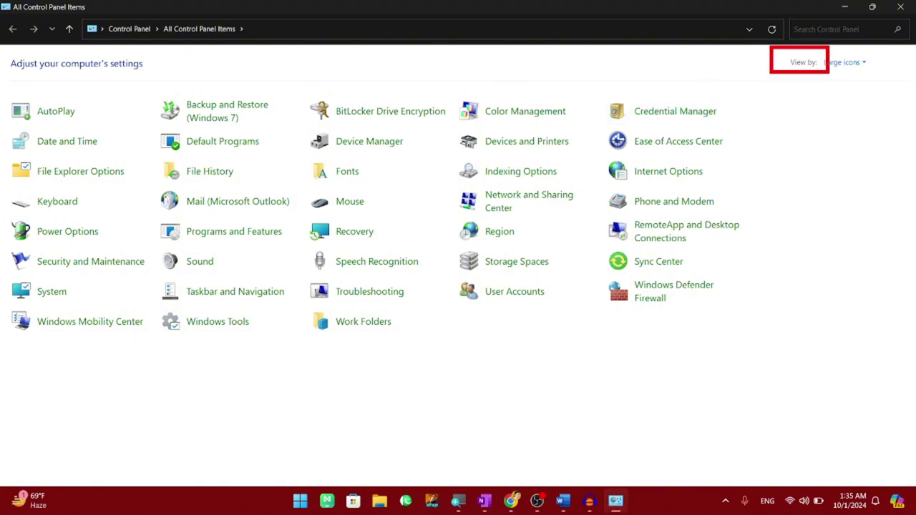
Try the Category and Small icons views of Control Panel, and return to Large icons
click(844, 63)
click(852, 78)
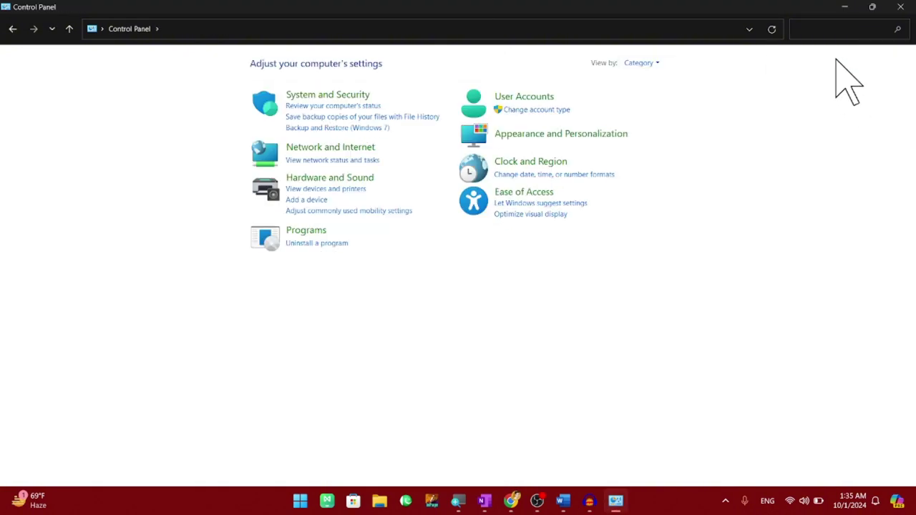
click(644, 63)
click(657, 95)
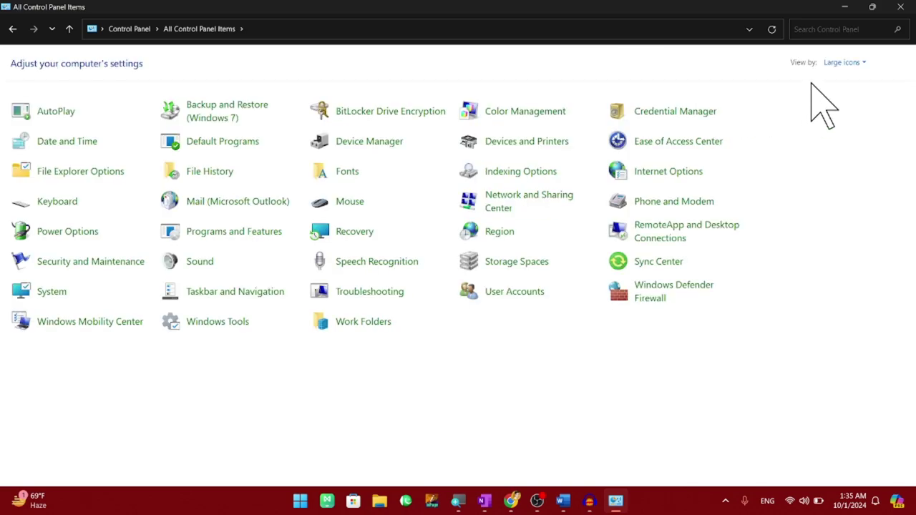
click(843, 65)
click(841, 107)
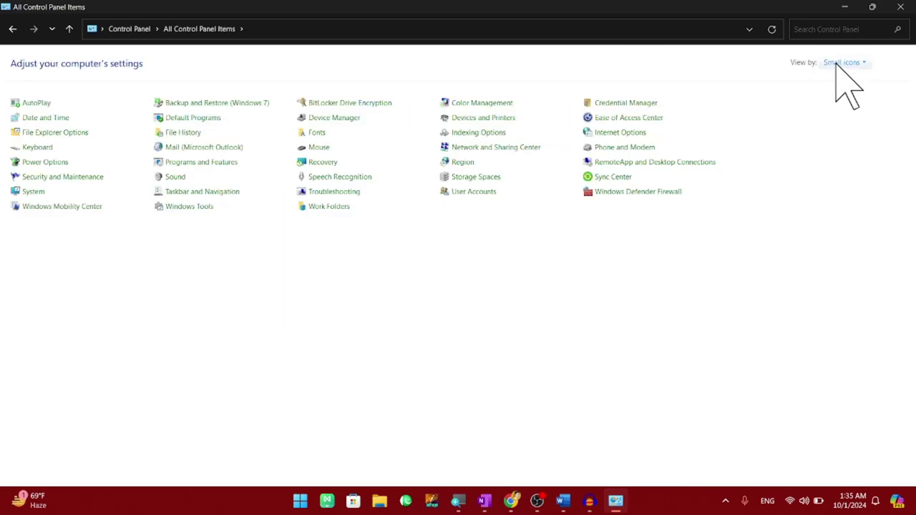
click(843, 63)
click(843, 93)
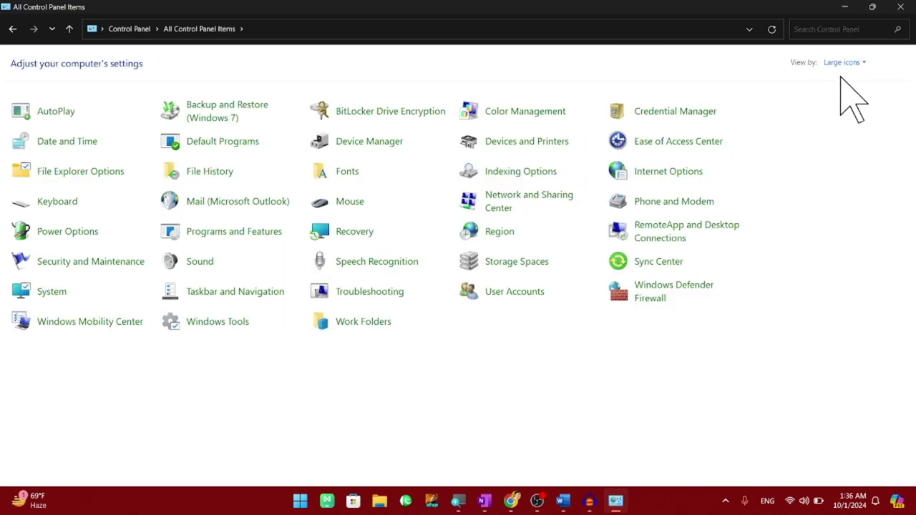
Open the Mouse settings from Control Panel and close the Control Panel window behind them
click(312, 306)
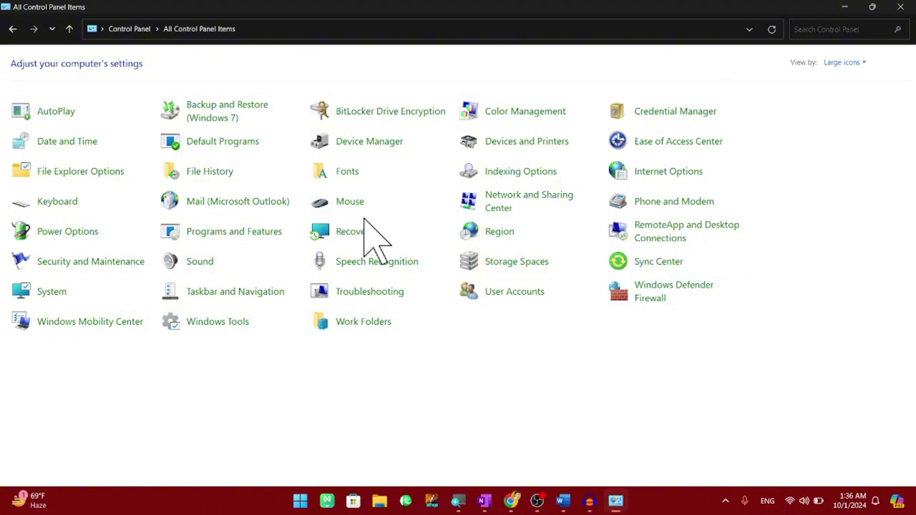
click(345, 203)
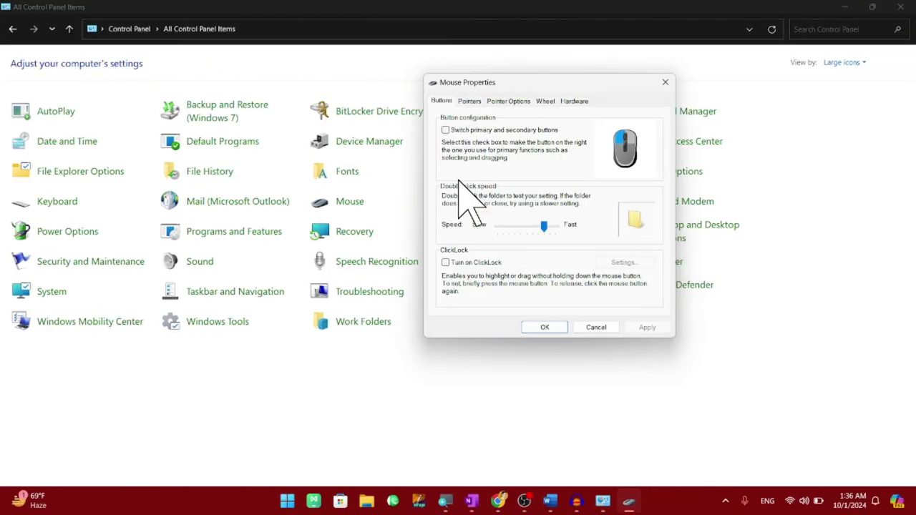
click(899, 9)
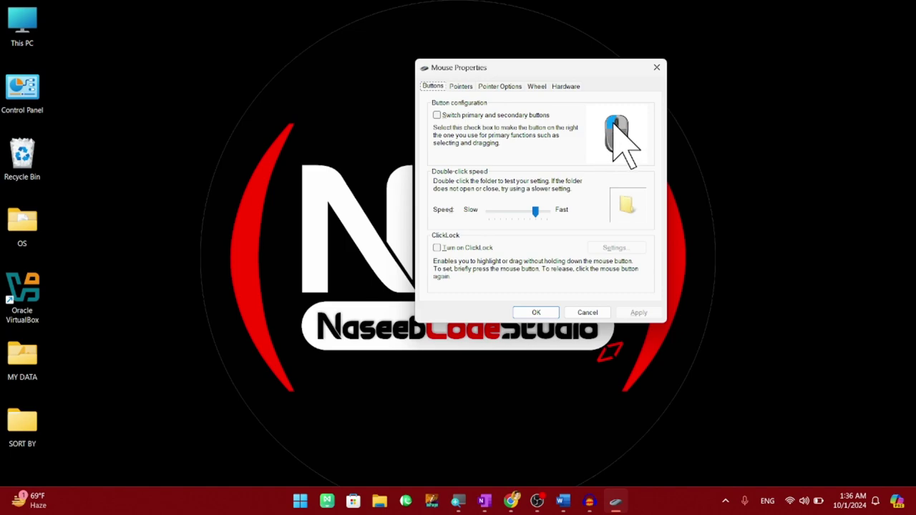
Switch the primary and secondary mouse buttons, and test the swap by selecting all the desktop icons
click(460, 118)
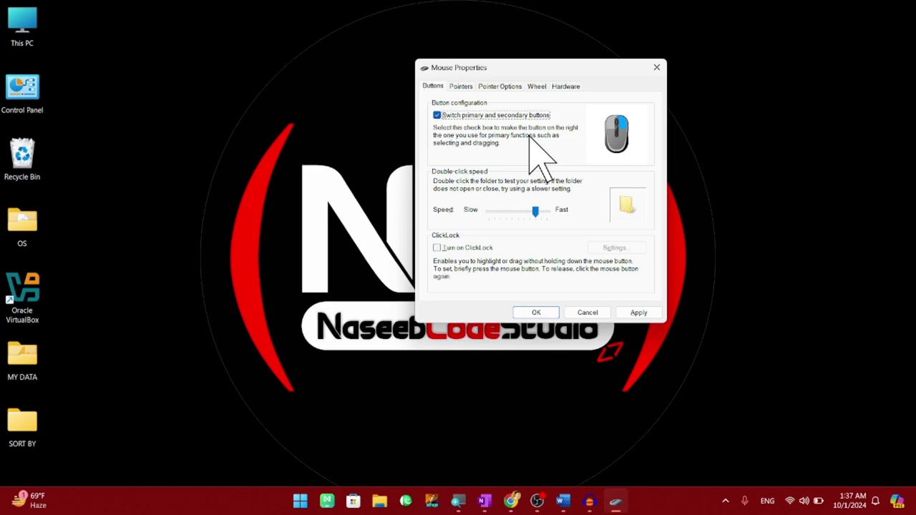
click(54, 107)
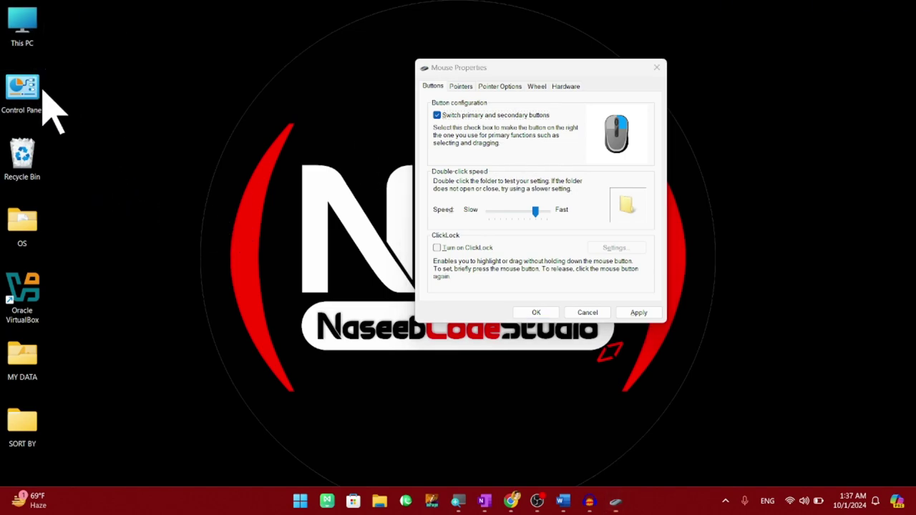
drag(106, 11, 15, 494)
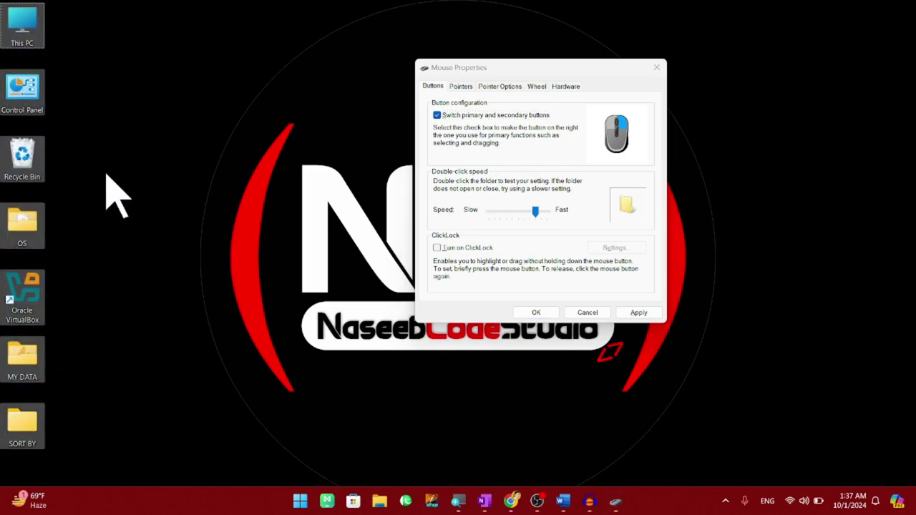
right_click(121, 74)
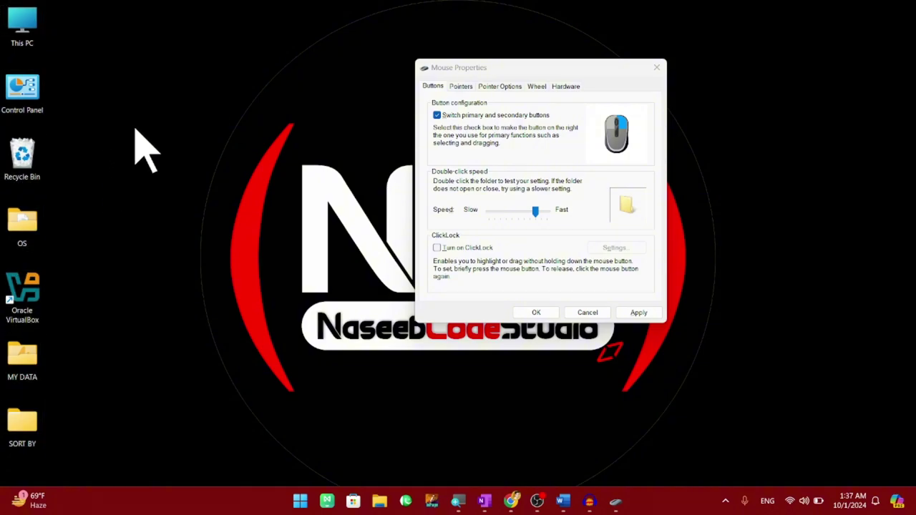
click(186, 128)
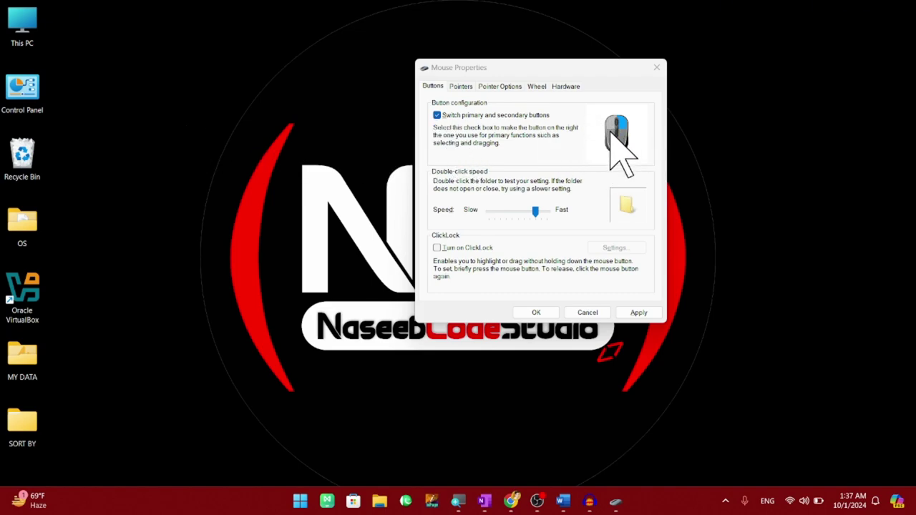
Turn off the primary and secondary button switch, and test it by opening This PC and selecting the desktop icons
click(451, 116)
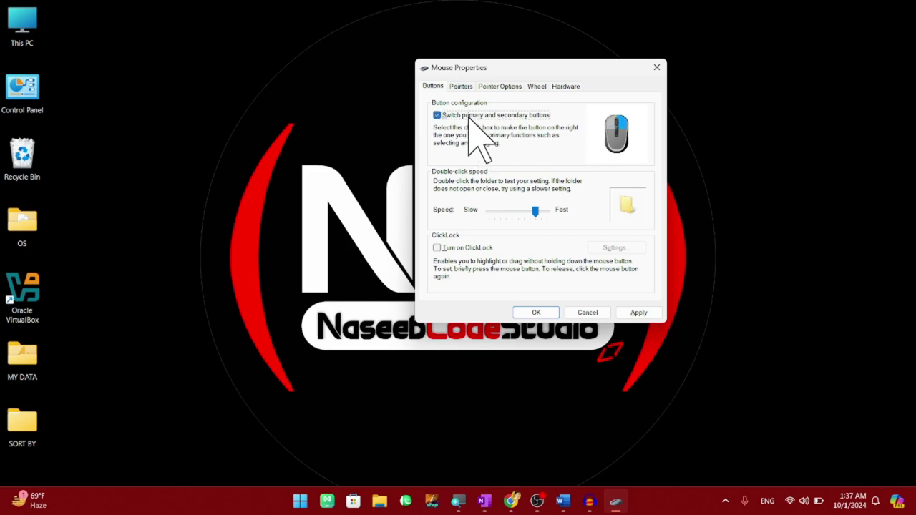
click(516, 117)
click(515, 116)
double_click(24, 29)
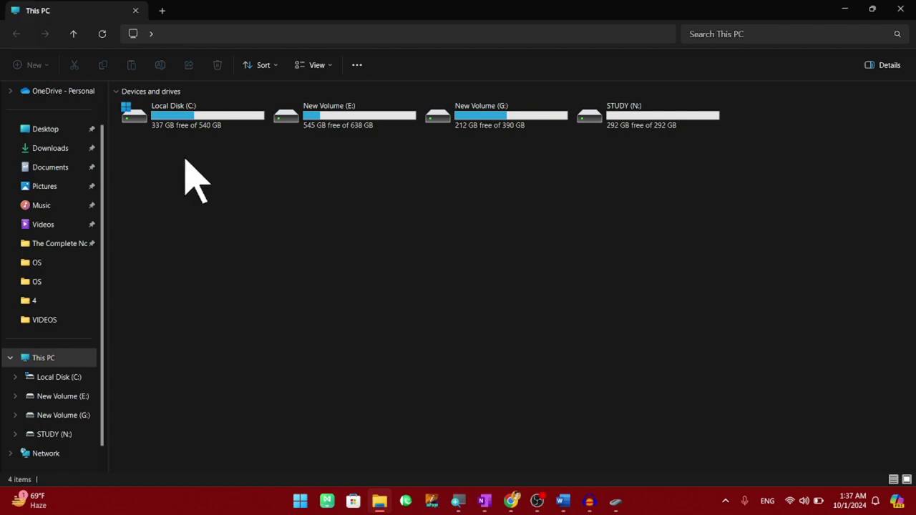
click(901, 8)
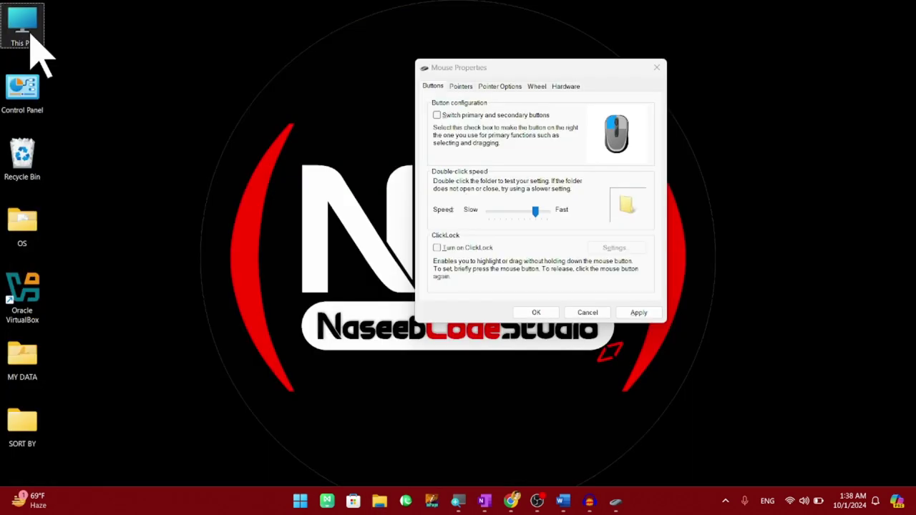
drag(81, 14, 33, 421)
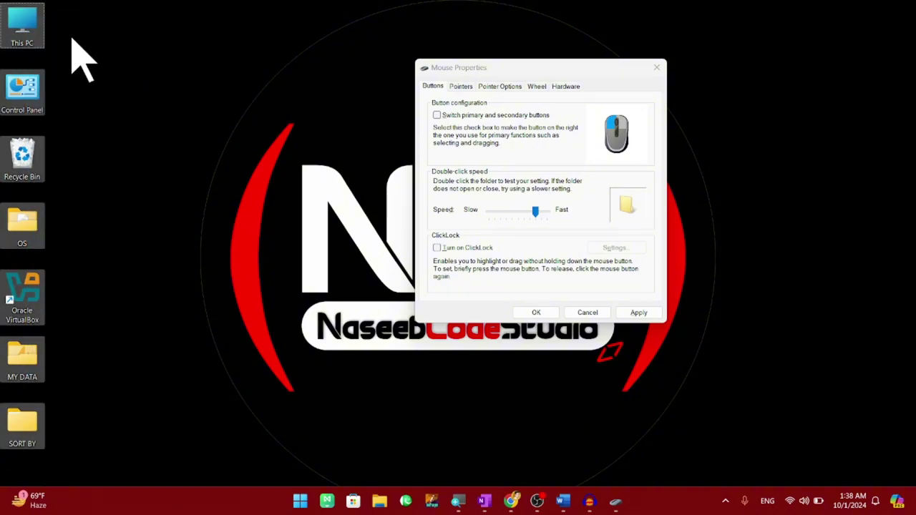
Apply the fastest double-click speed and test it on the This PC icon
click(549, 213)
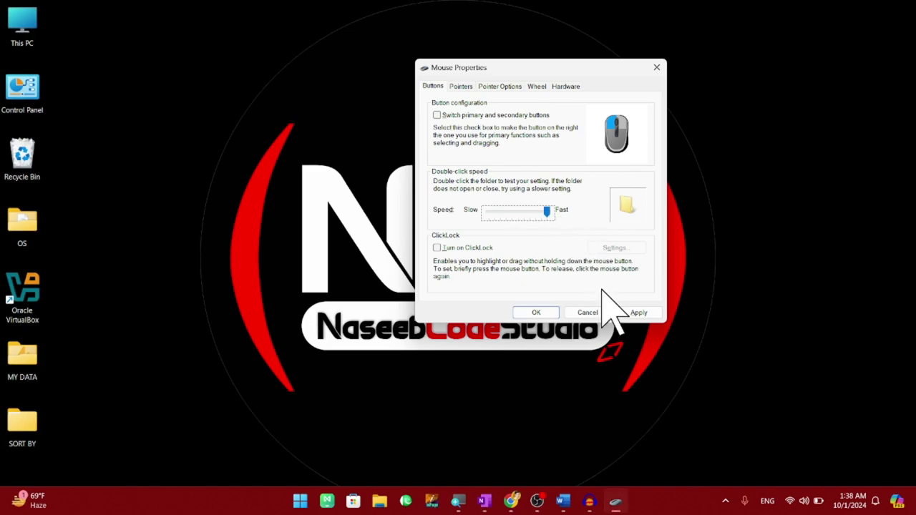
click(638, 313)
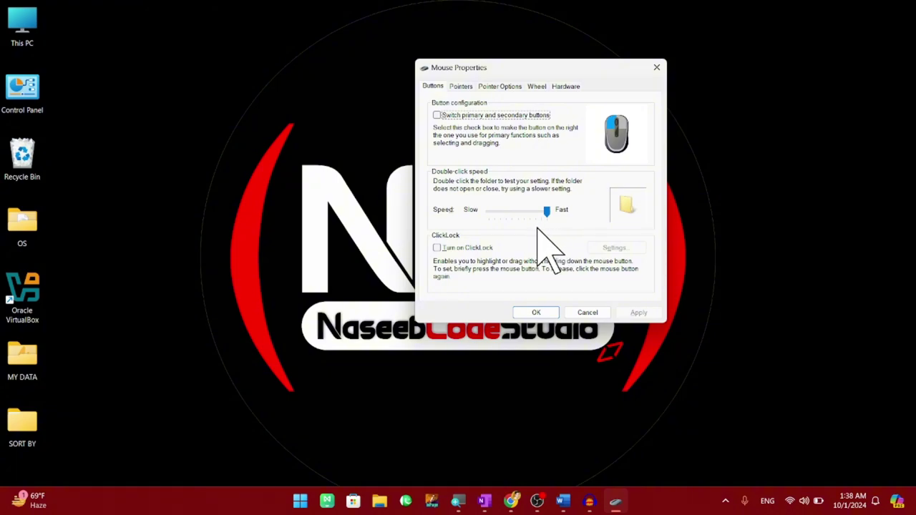
click(32, 37)
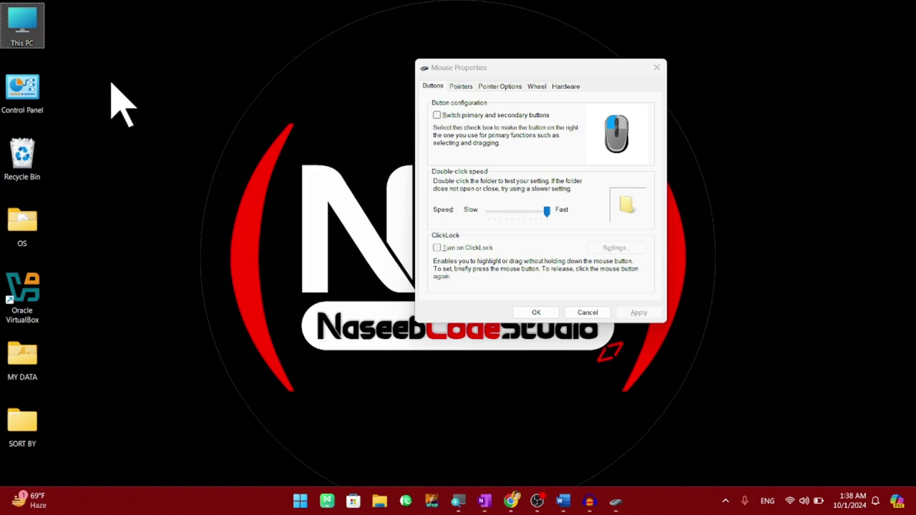
double_click(27, 30)
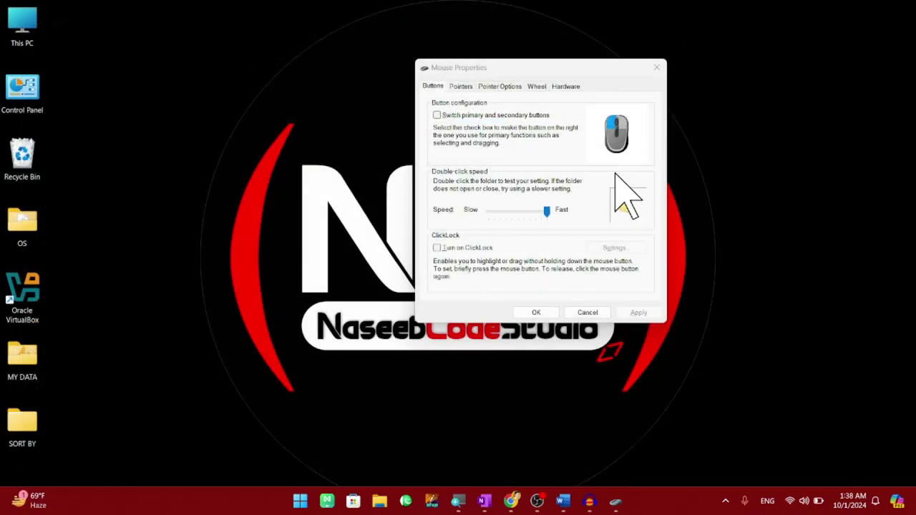
Apply the slowest double-click speed and test it by opening This PC
drag(546, 211, 489, 211)
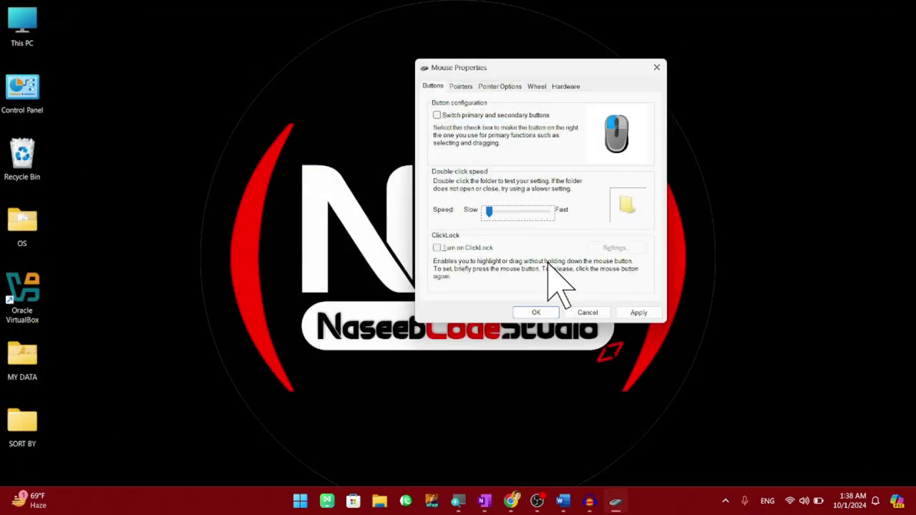
click(639, 313)
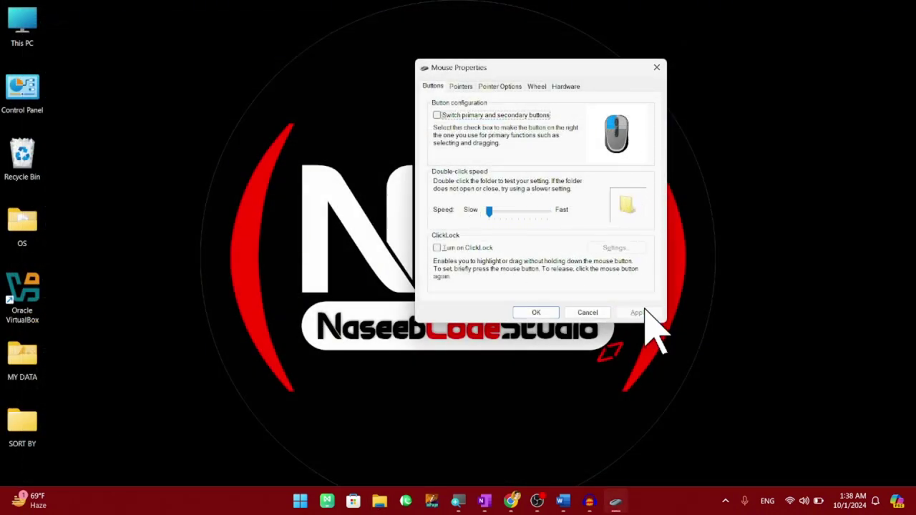
click(17, 30)
double_click(17, 30)
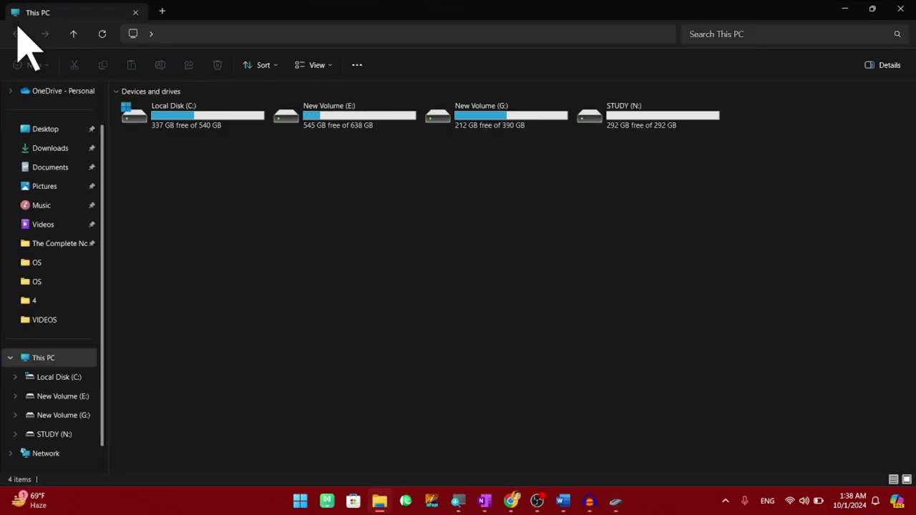
click(898, 10)
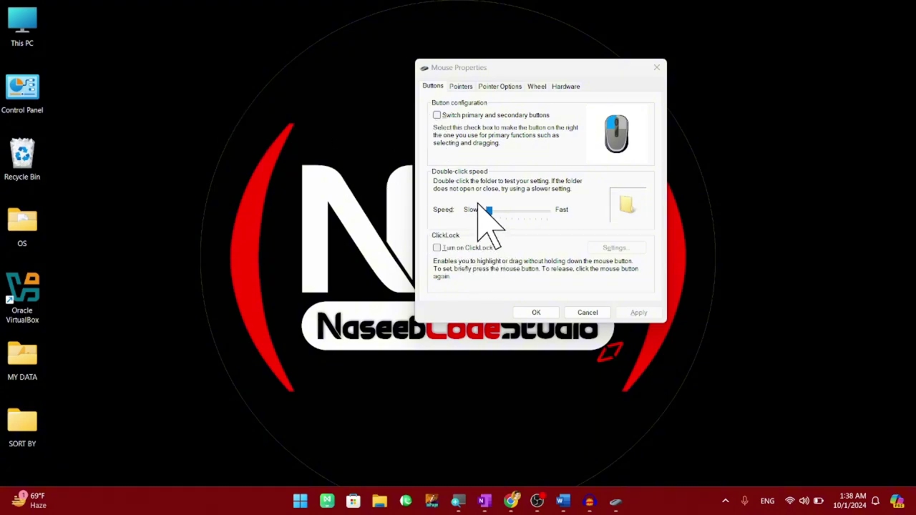
mouse_move(489, 212)
mouse_down()
mouse_move(563, 221)
mouse_move(597, 215)
mouse_move(458, 221)
mouse_move(576, 218)
mouse_move(490, 218)
mouse_up()
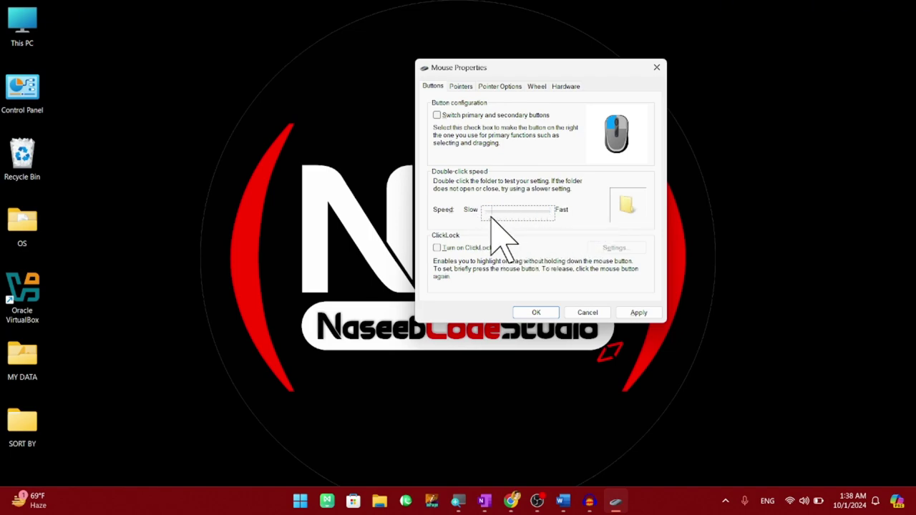
click(637, 315)
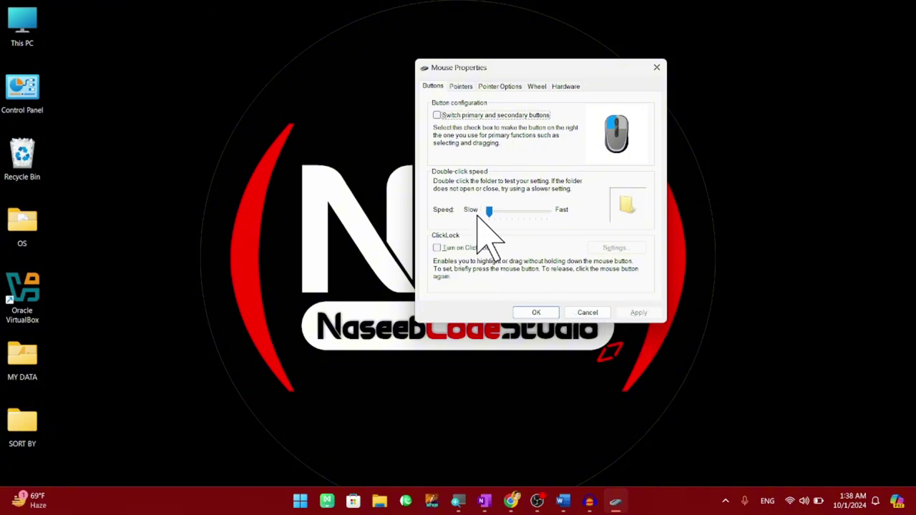
Test the slow double-click speed by opening and closing This PC twice
double_click(19, 21)
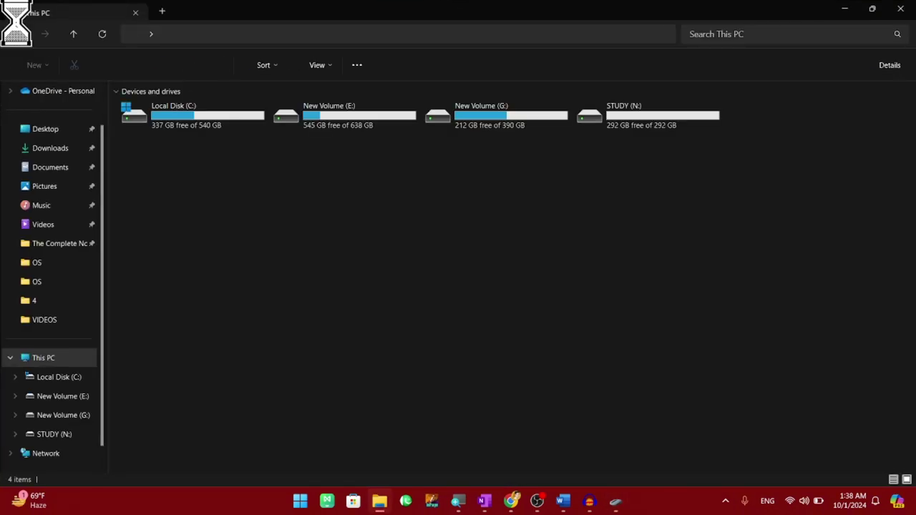
click(900, 9)
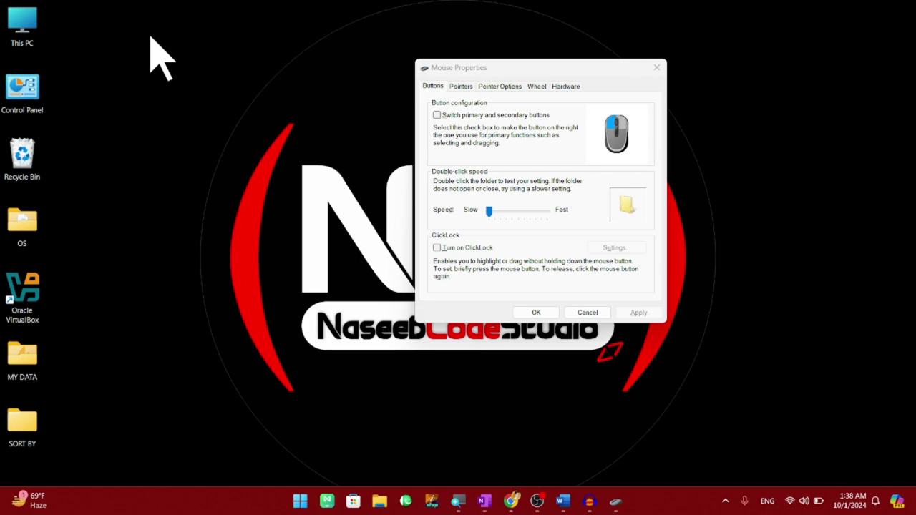
double_click(38, 24)
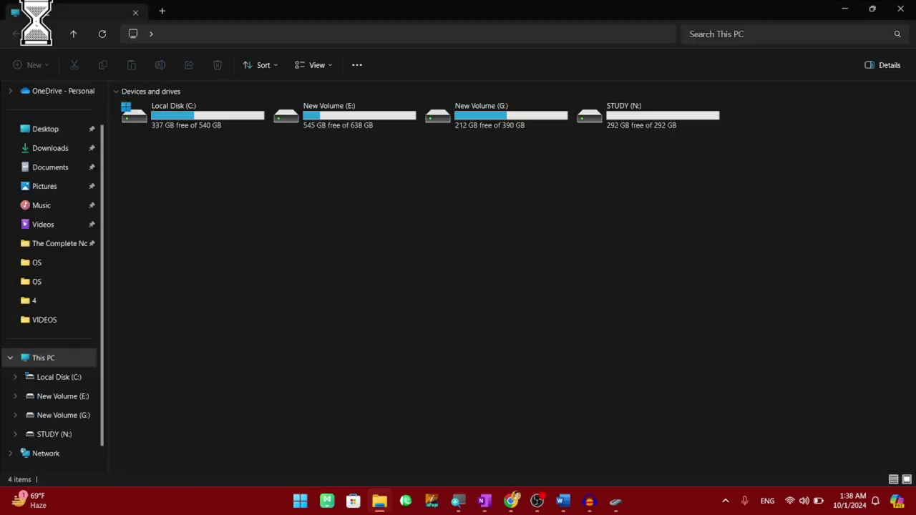
click(900, 8)
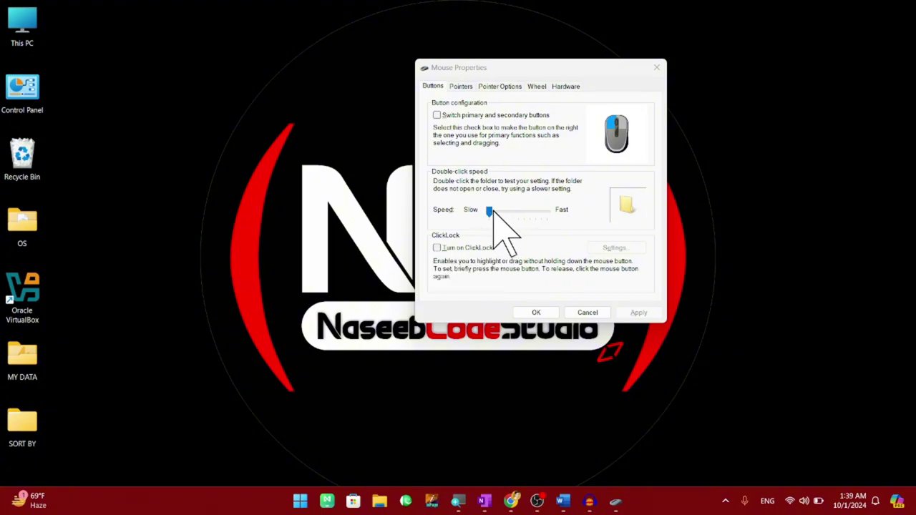
Raise the double-click speed to about two-thirds of the way toward Fast and apply it
drag(490, 211, 540, 214)
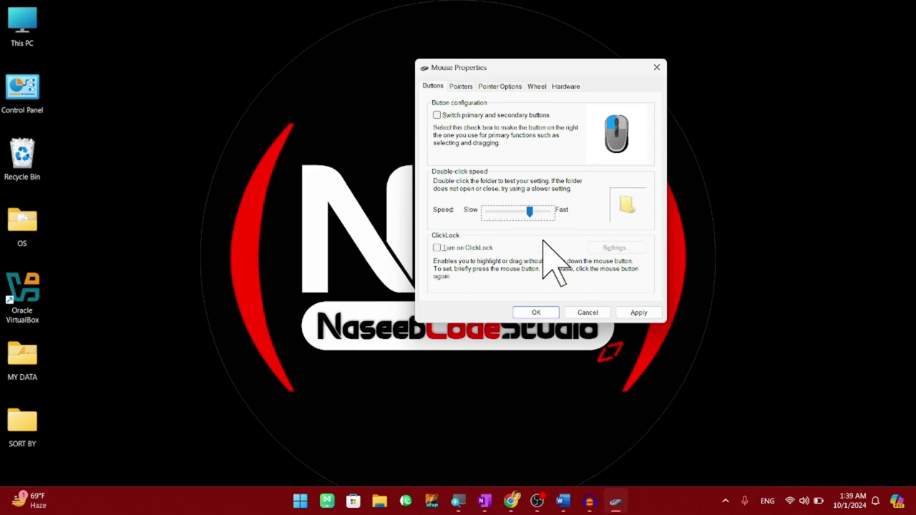
click(636, 312)
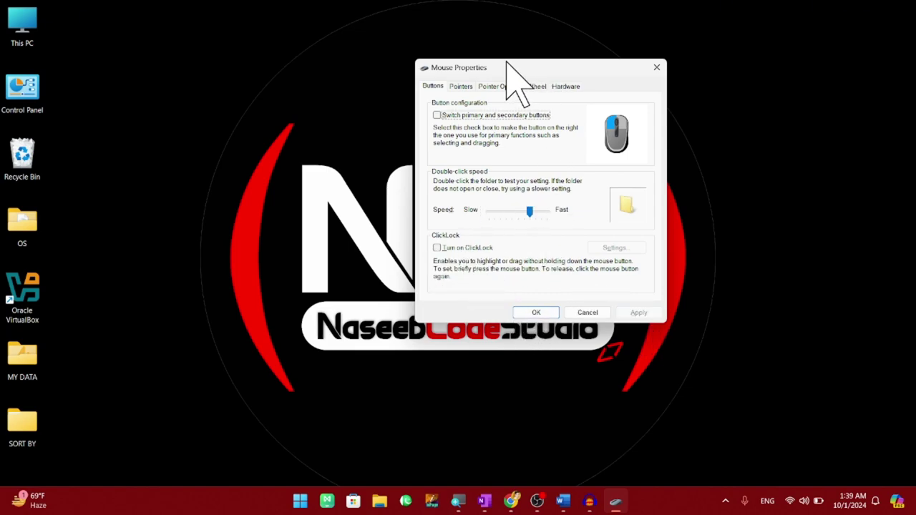
Turn on ClickLock, apply it, and test it by moving the Mouse Properties dialog around the desktop
drag(506, 63, 451, 74)
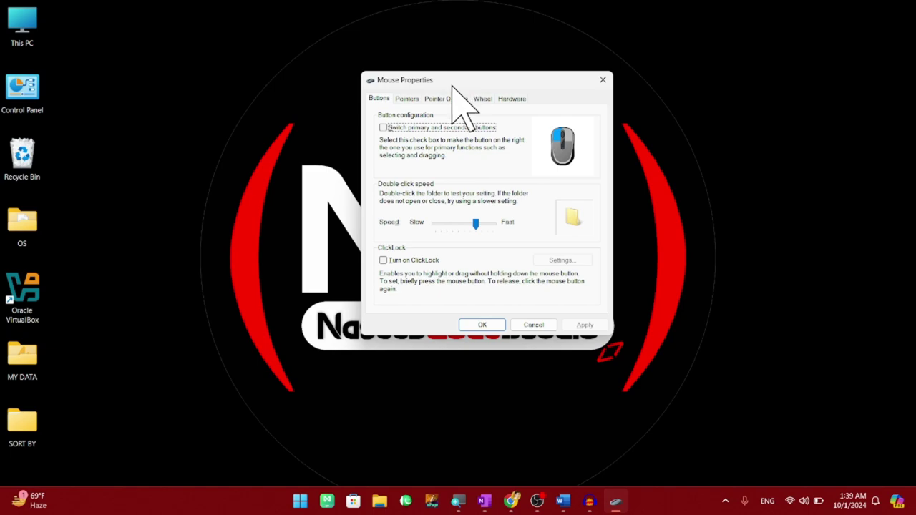
click(407, 261)
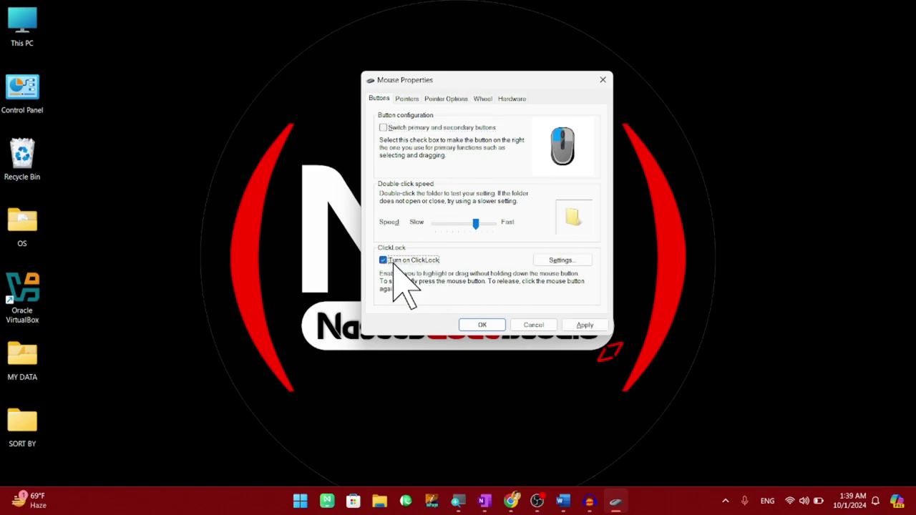
click(585, 326)
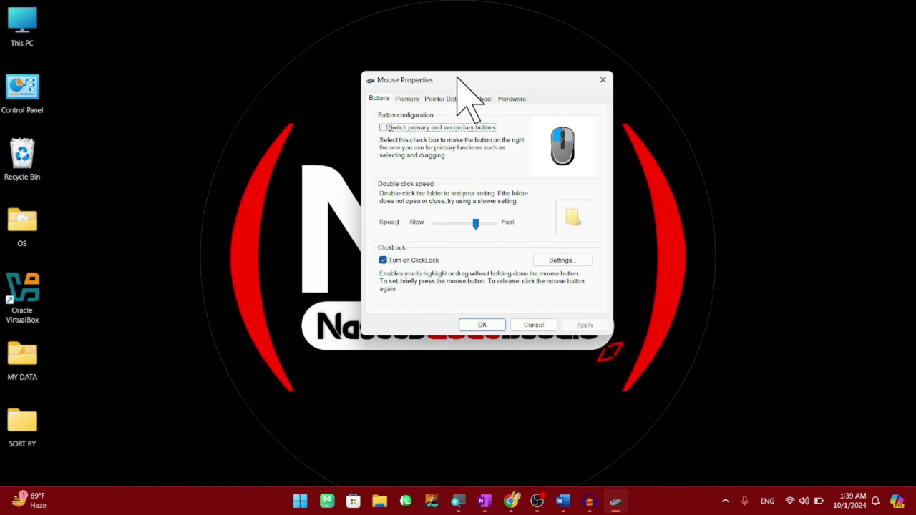
drag(456, 75, 465, 137)
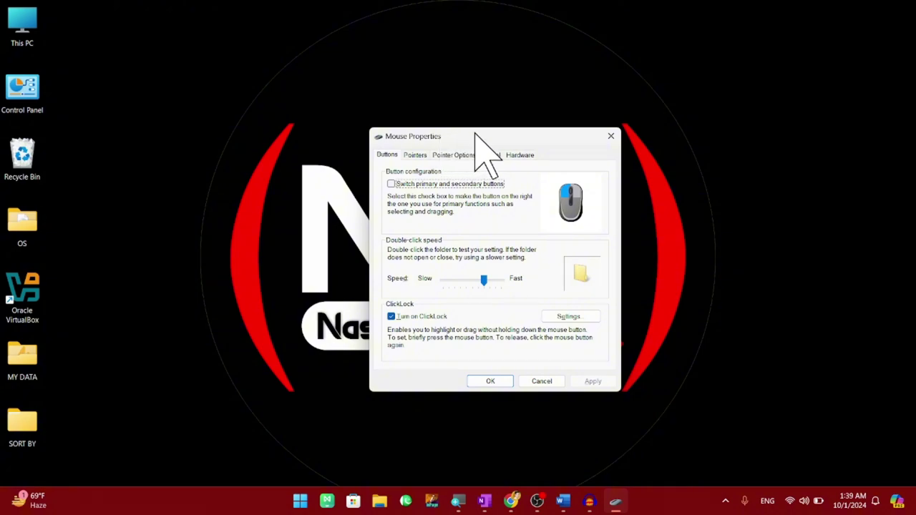
drag(474, 135, 489, 69)
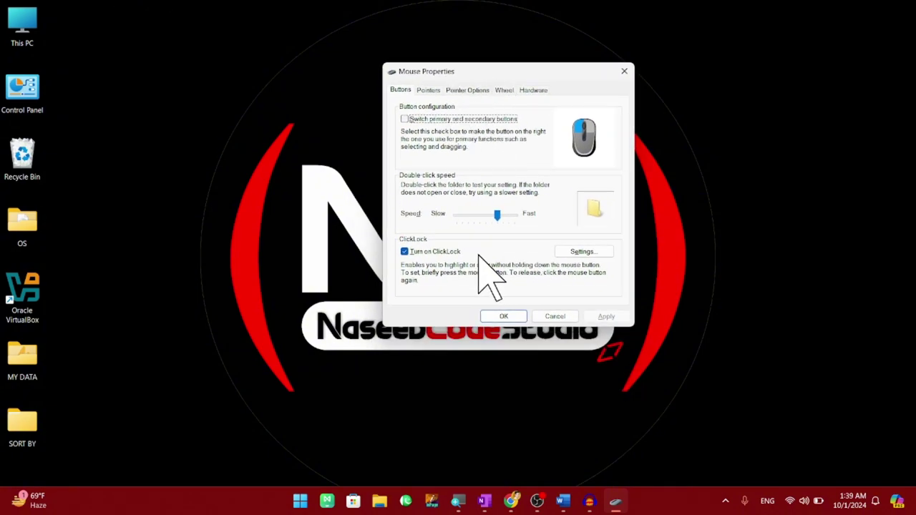
Set the ClickLock hold time to the shortest and test it by moving the Mouse Properties dialog
click(584, 252)
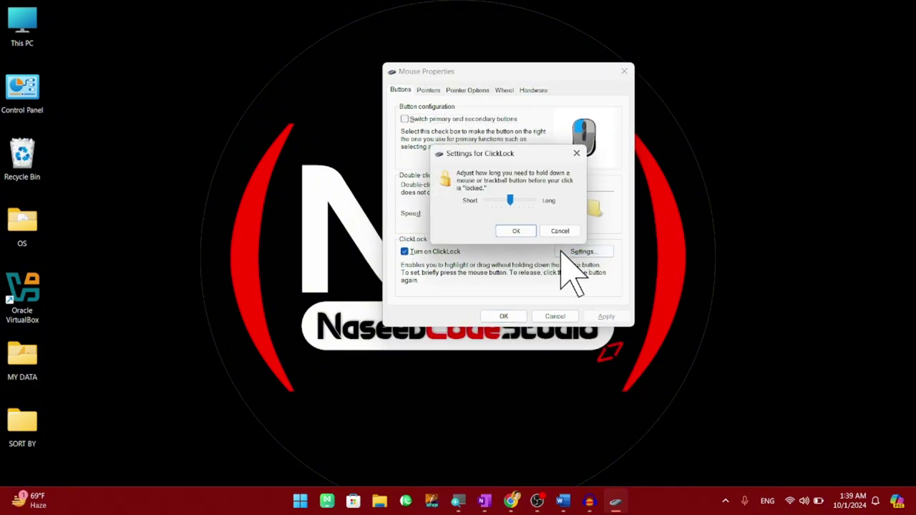
click(509, 230)
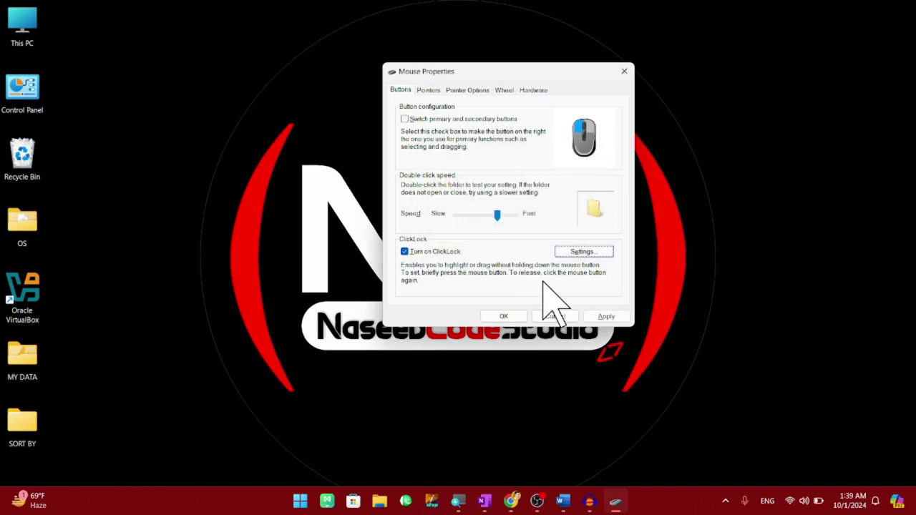
drag(490, 70, 460, 100)
Set the ClickLock hold time to the longest and test it by moving the Mouse Properties dialog
click(551, 281)
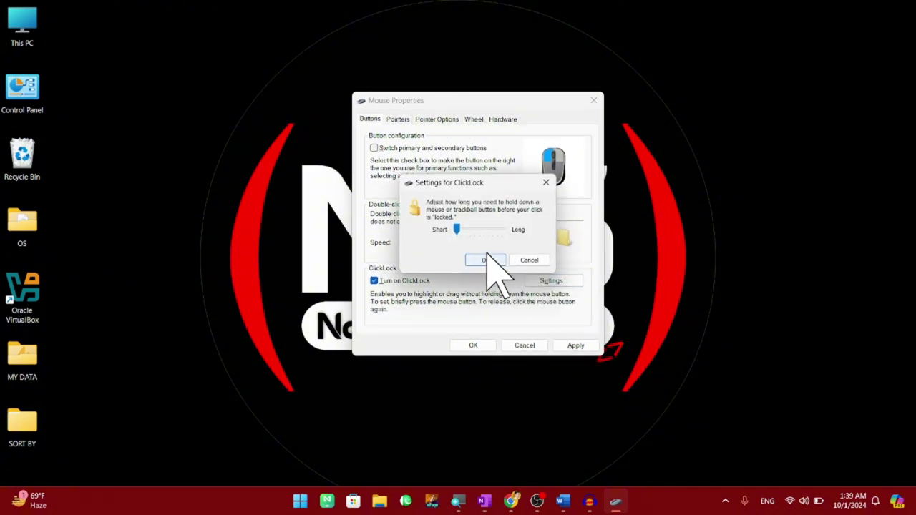
drag(461, 229, 520, 231)
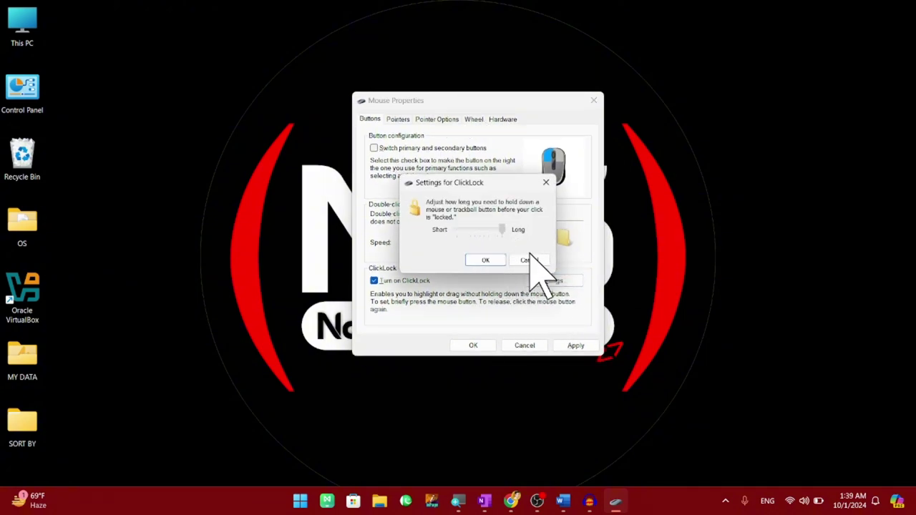
click(485, 261)
drag(433, 99, 398, 108)
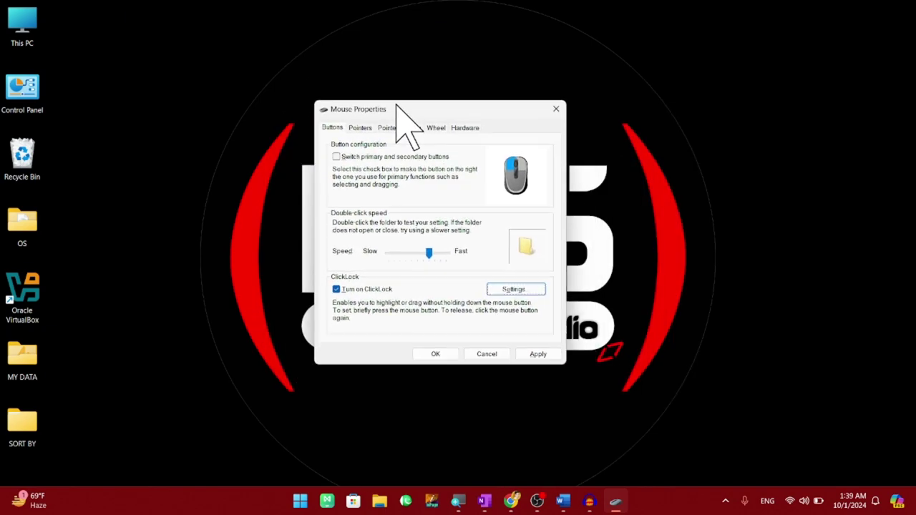
Return the ClickLock hold time to the shortest setting and confirm it
click(494, 291)
drag(459, 242, 388, 241)
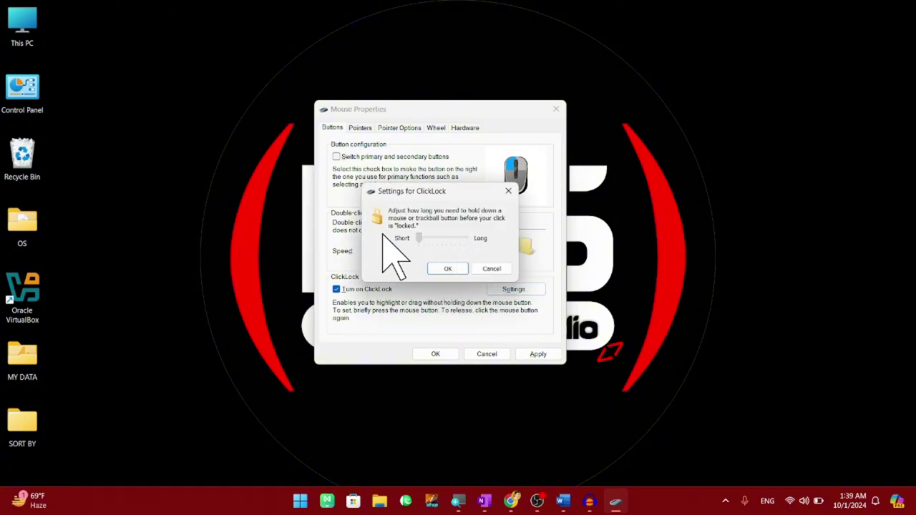
click(443, 268)
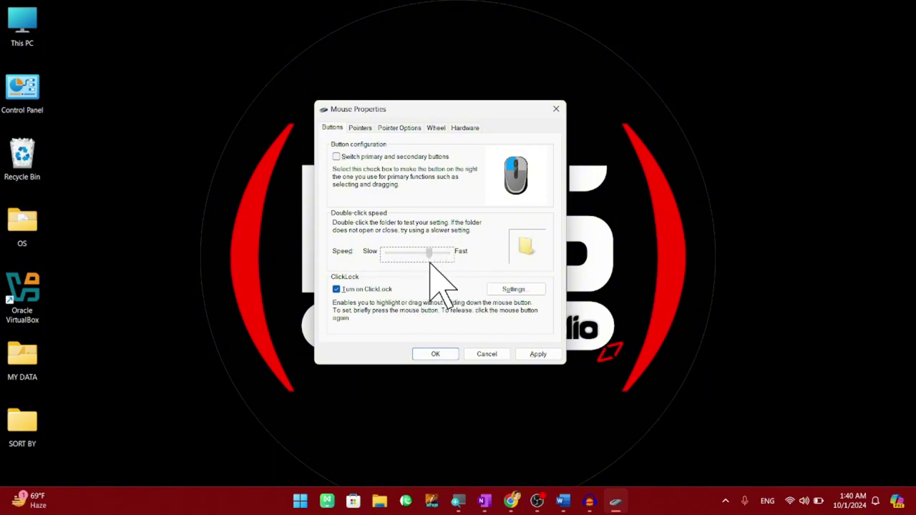
Switch to the open Word document, test ClickLock by scrolling up through its pages, and minimize the window
click(564, 501)
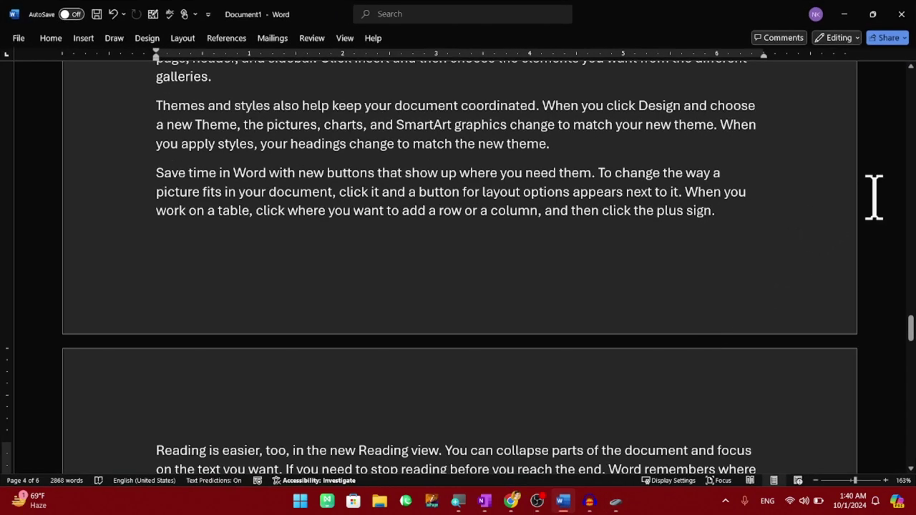
drag(910, 333, 880, 246)
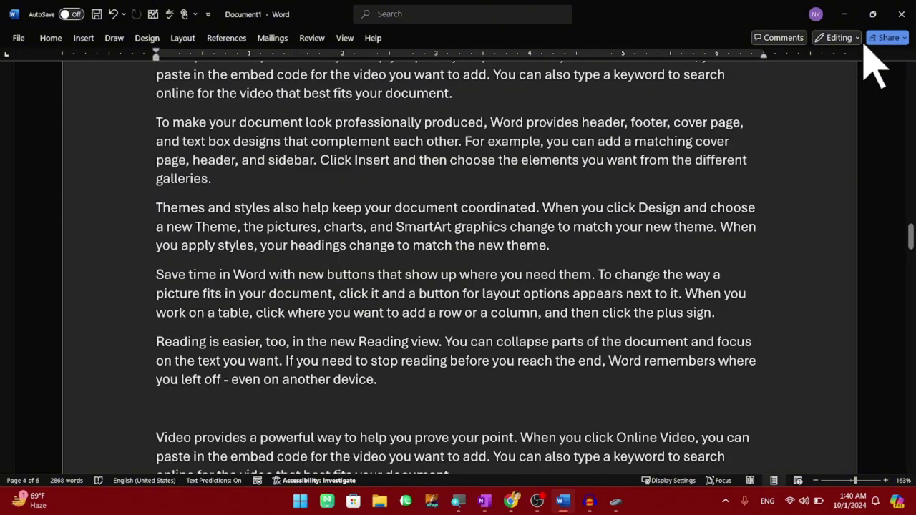
click(844, 14)
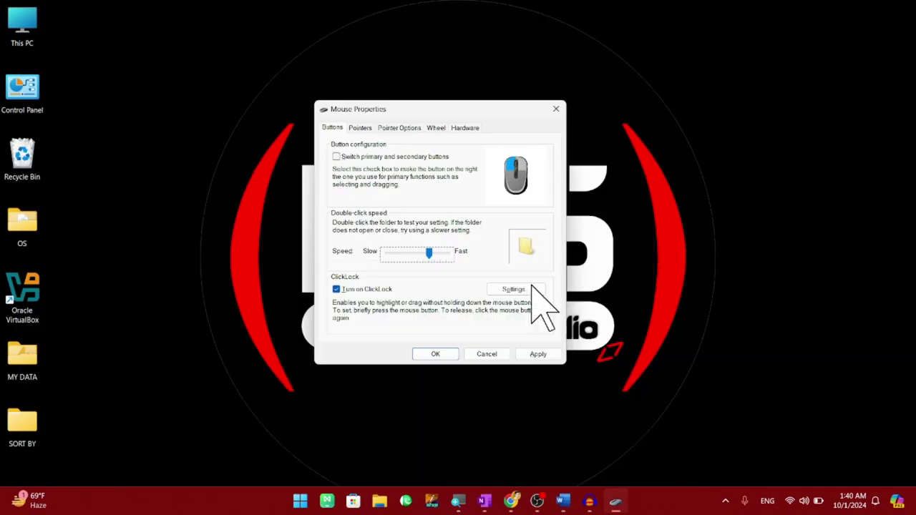
Turn off ClickLock and apply the change, and set the double-click speed slightly faster
click(337, 290)
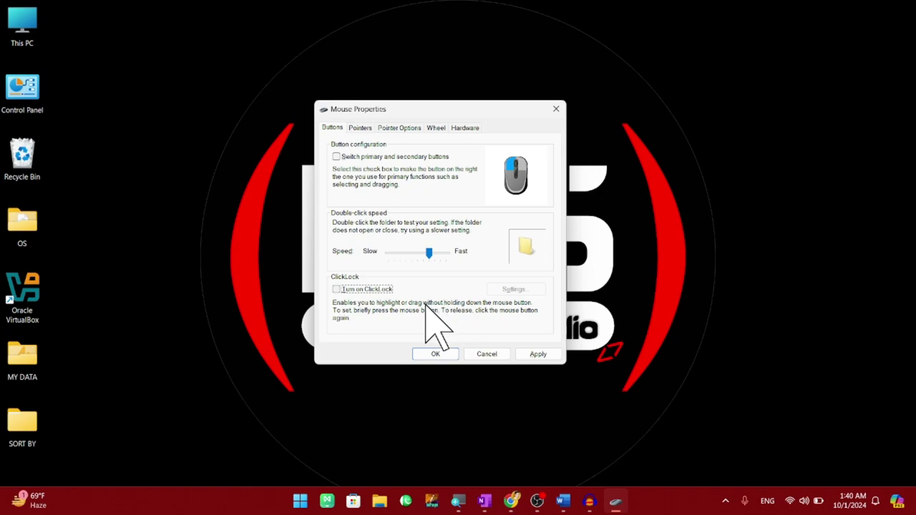
click(361, 156)
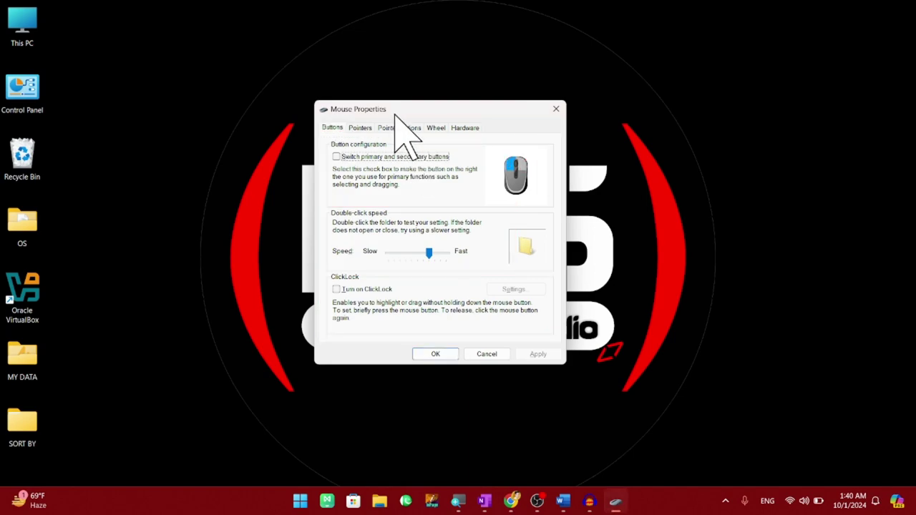
drag(428, 252, 434, 252)
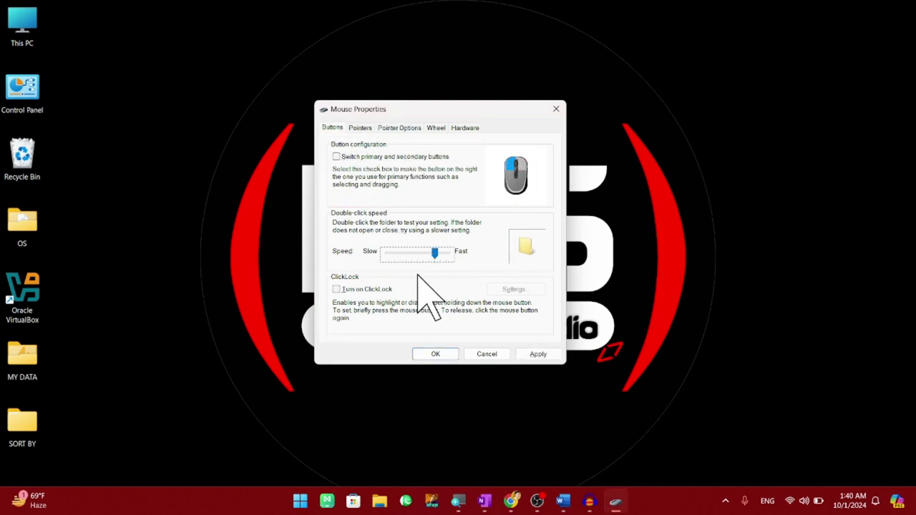
Show the mouse pointer settings and choose the Magnified (system scheme) pointer scheme
click(360, 129)
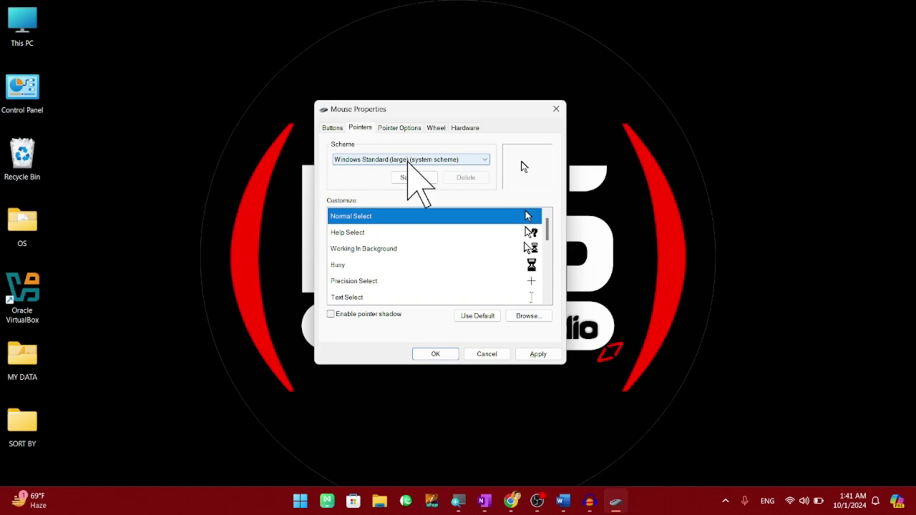
right_click(648, 92)
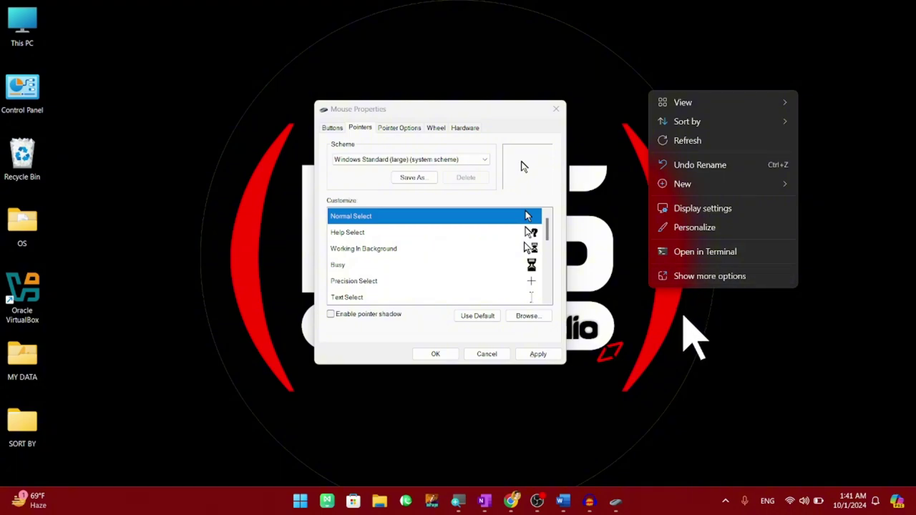
click(695, 337)
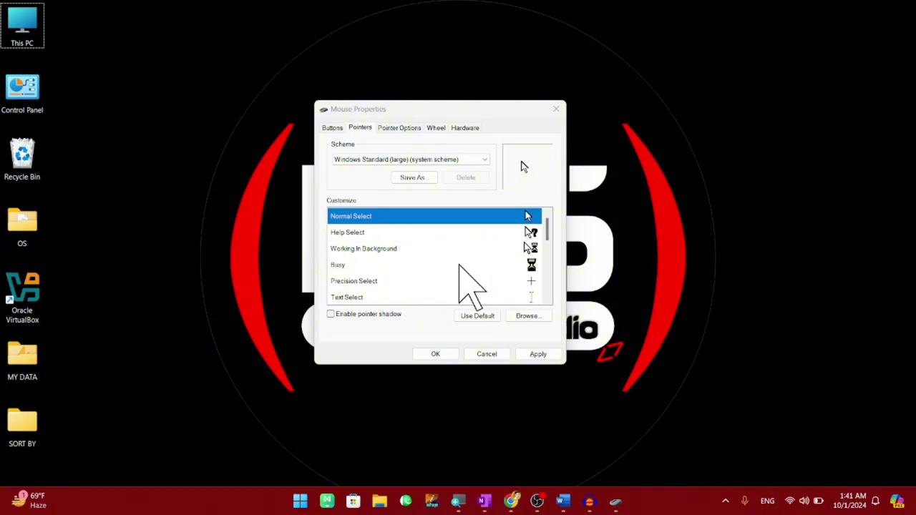
click(376, 161)
click(373, 177)
Apply the Windows Black (system scheme) pointer scheme
click(389, 160)
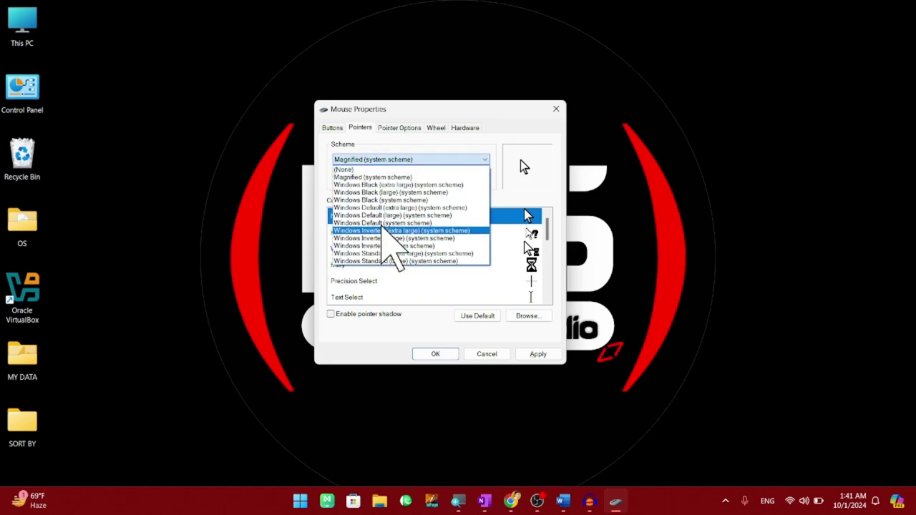
click(383, 200)
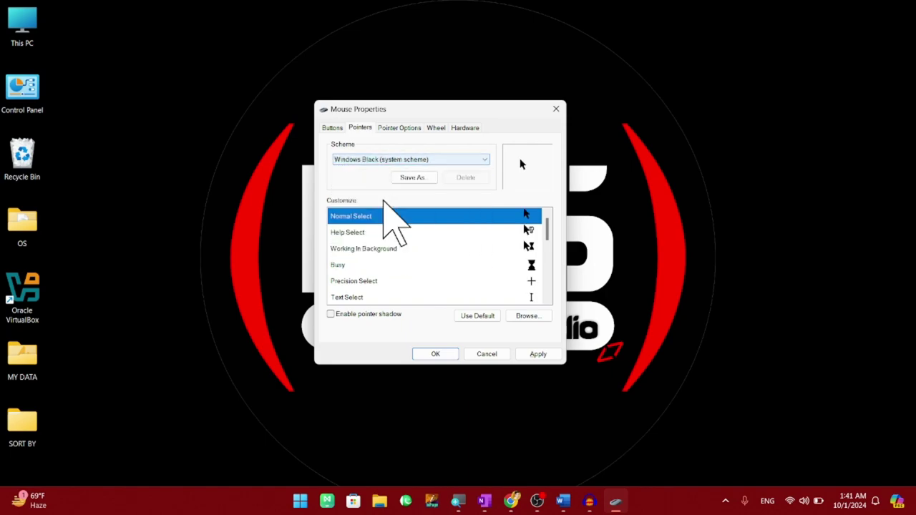
click(534, 354)
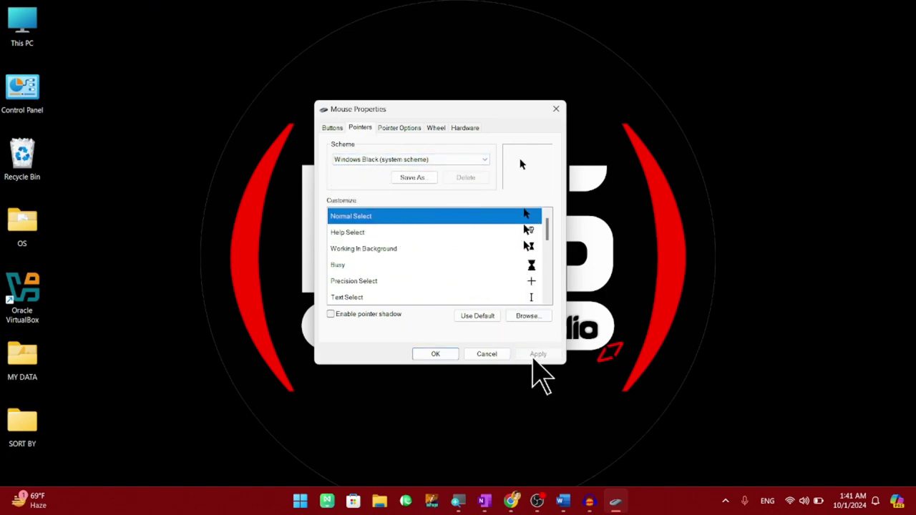
Apply the Windows Inverted (system scheme) pointer scheme
click(377, 161)
click(383, 245)
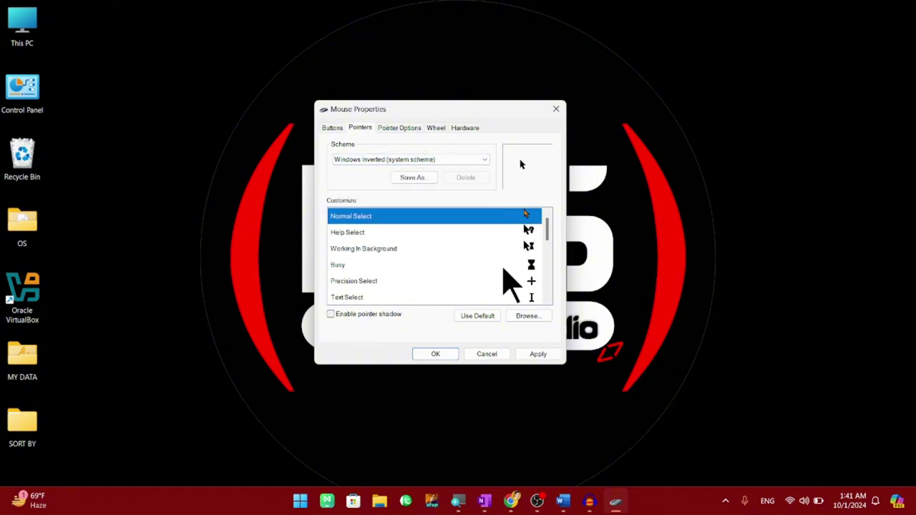
click(539, 358)
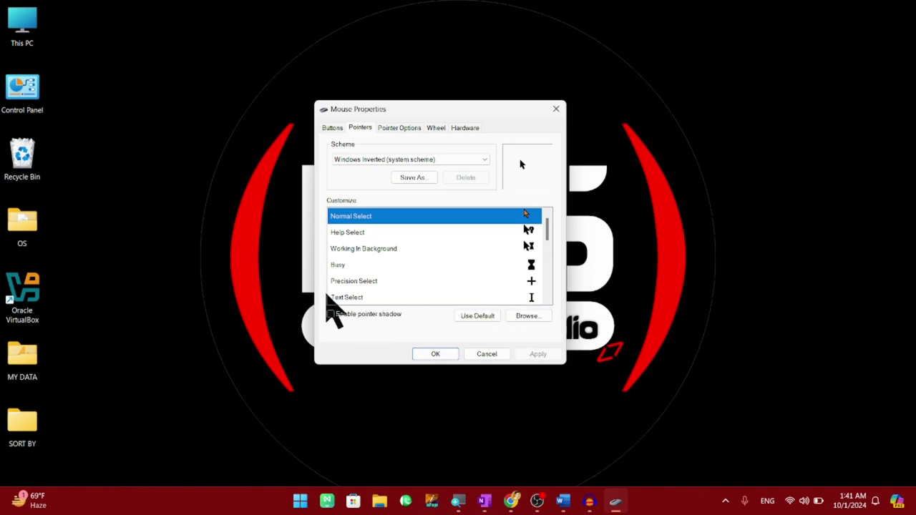
Apply the Windows Standard (large) (system scheme) pointer scheme
click(380, 159)
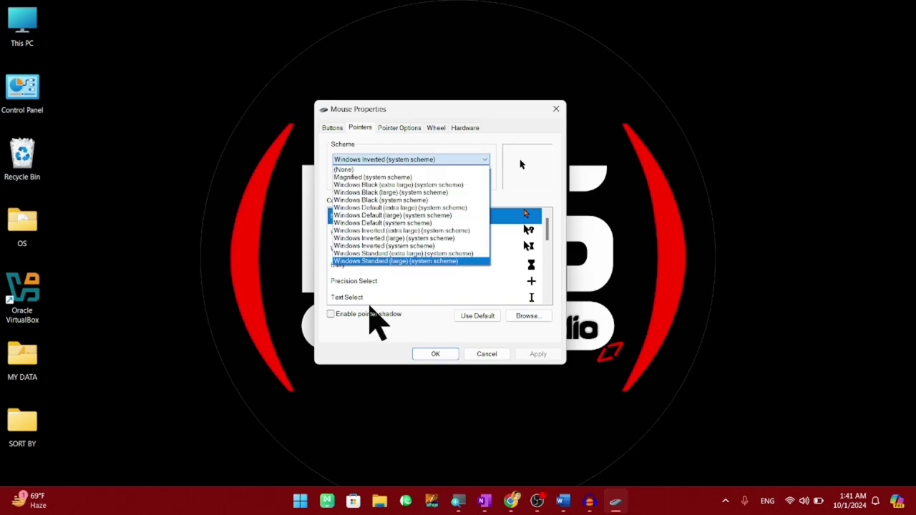
click(390, 262)
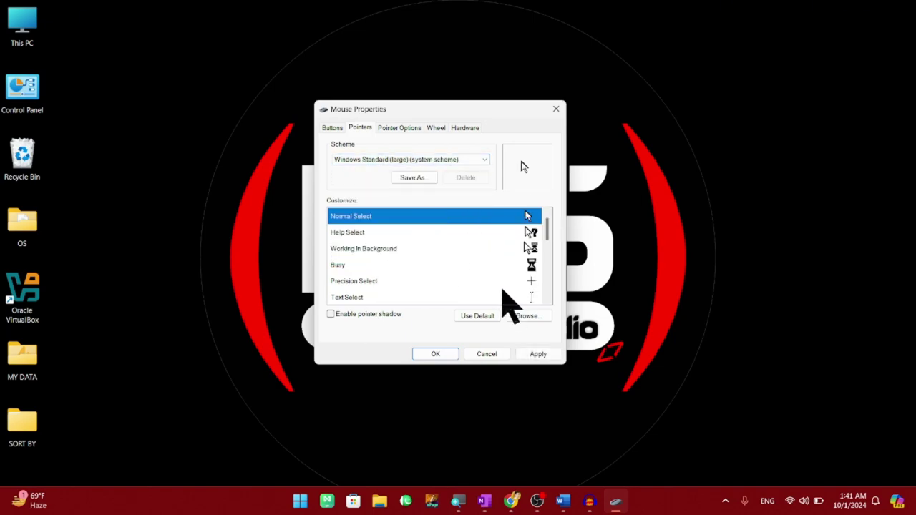
click(541, 356)
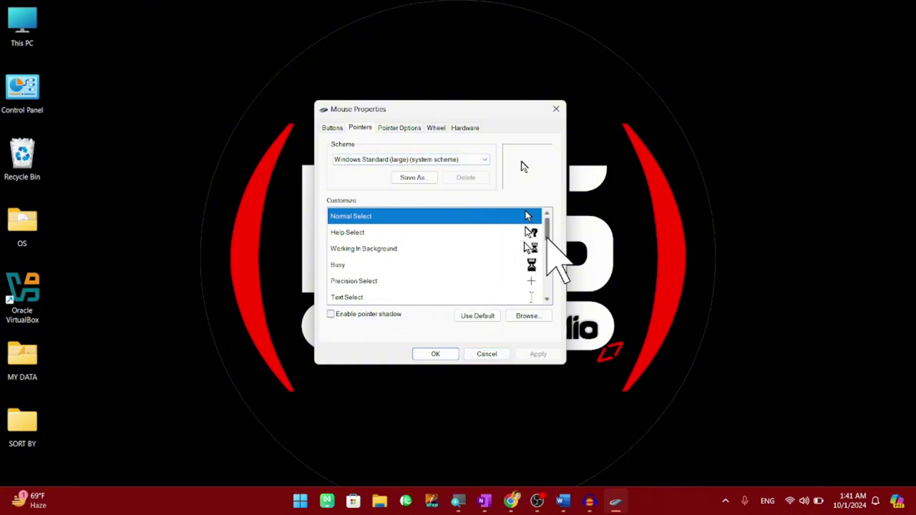
Look through the pointers in the Windows Standard (large) scheme's customize list and preview the Unavailable pointer
drag(547, 240, 549, 261)
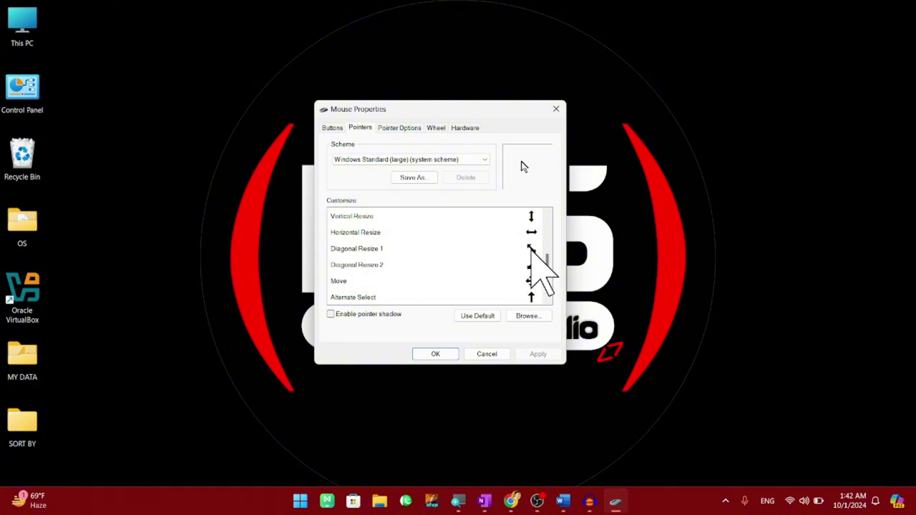
scroll(501, 254, up, 1)
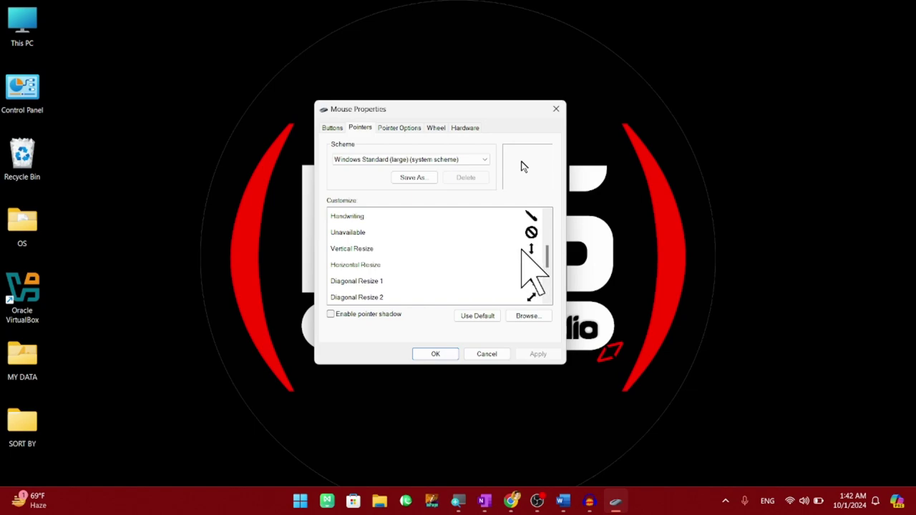
click(341, 233)
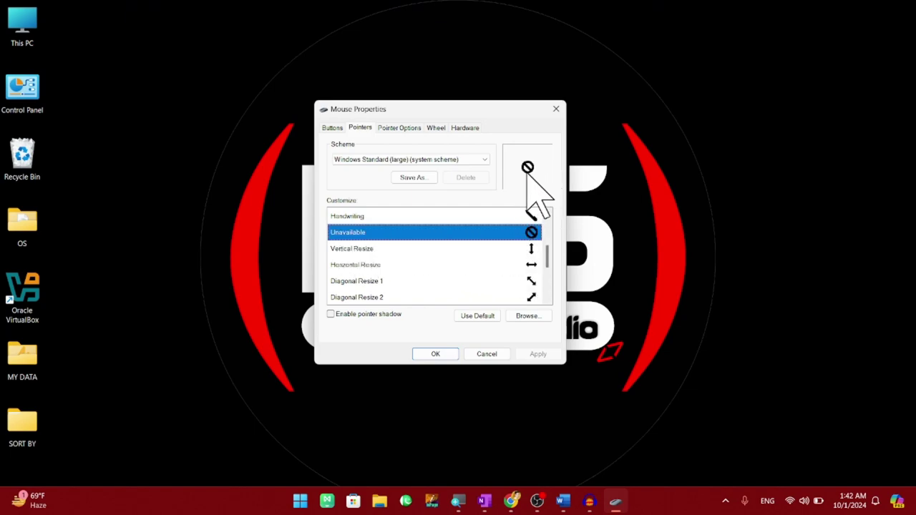
drag(546, 249, 561, 282)
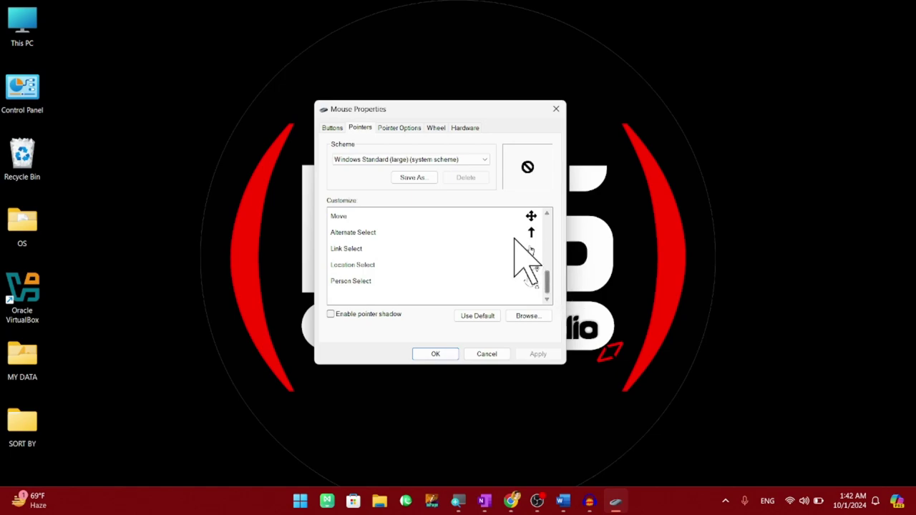
scroll(504, 247, up, 2)
scroll(468, 230, up, 1)
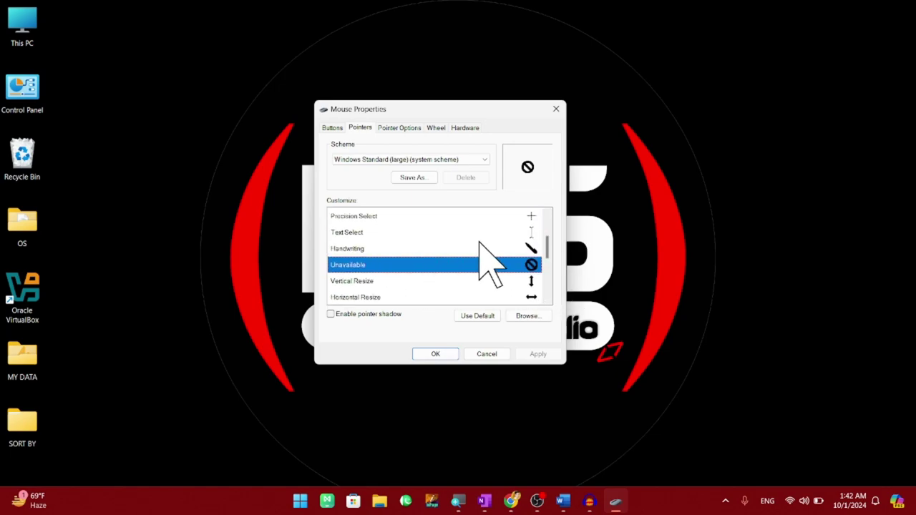
scroll(470, 246, up, 1)
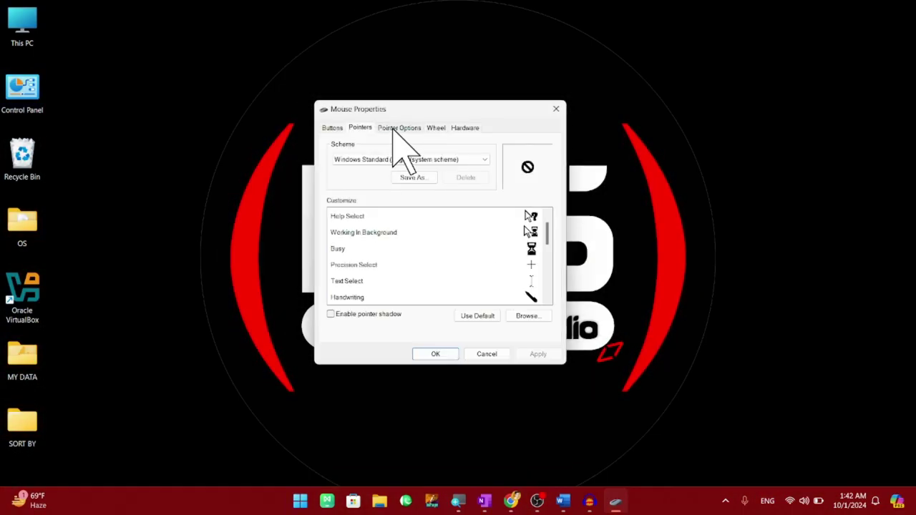
Set the pointer speed to the fastest setting in the pointer options and apply it
click(395, 131)
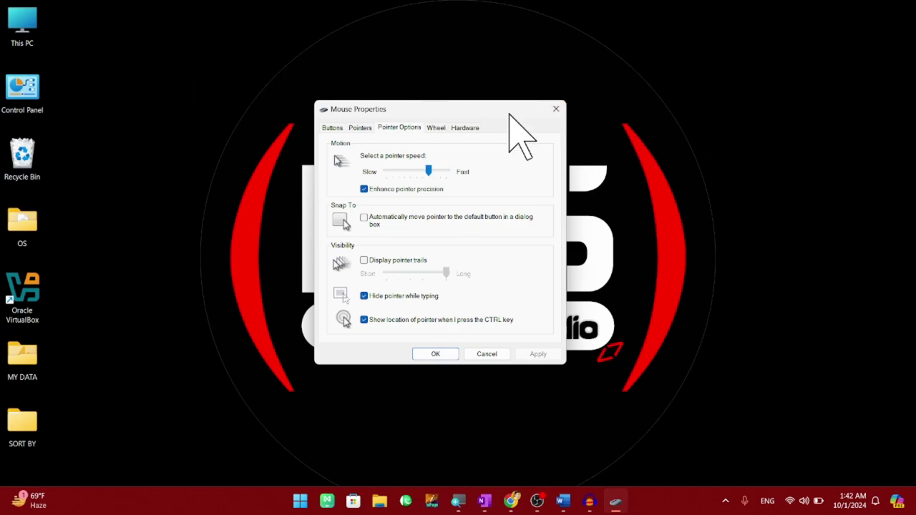
drag(428, 172, 542, 193)
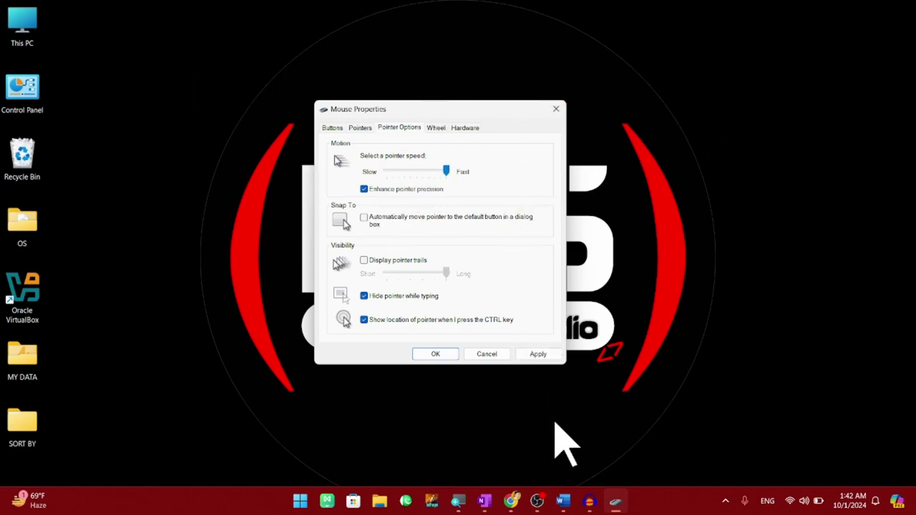
click(538, 355)
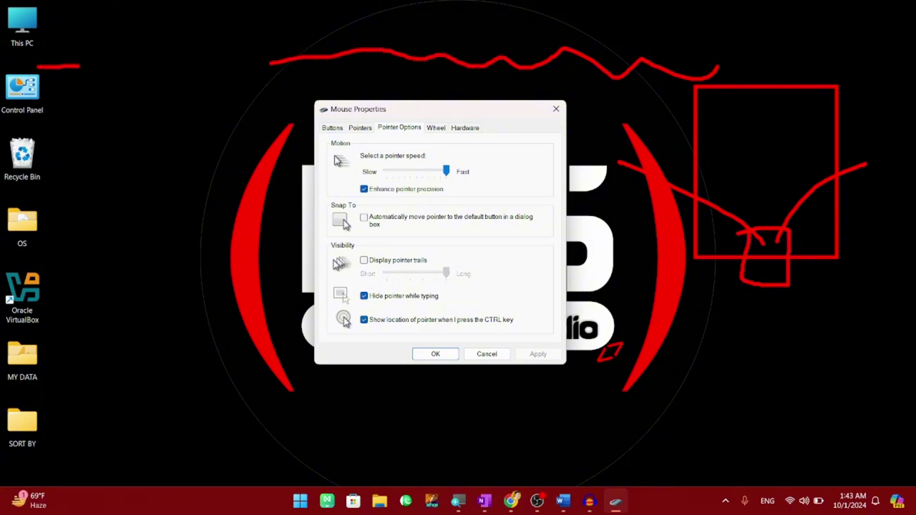
drag(295, 96, 564, 93)
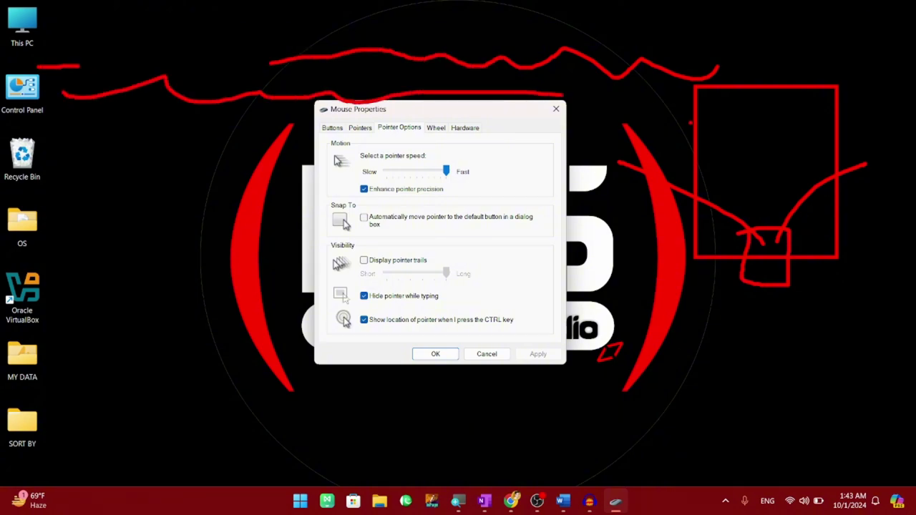
key(Escape)
Lower the pointer speed to nearly the slowest setting, raise it to moderately fast, about two-thirds toward Fast, and apply it
drag(446, 170, 387, 172)
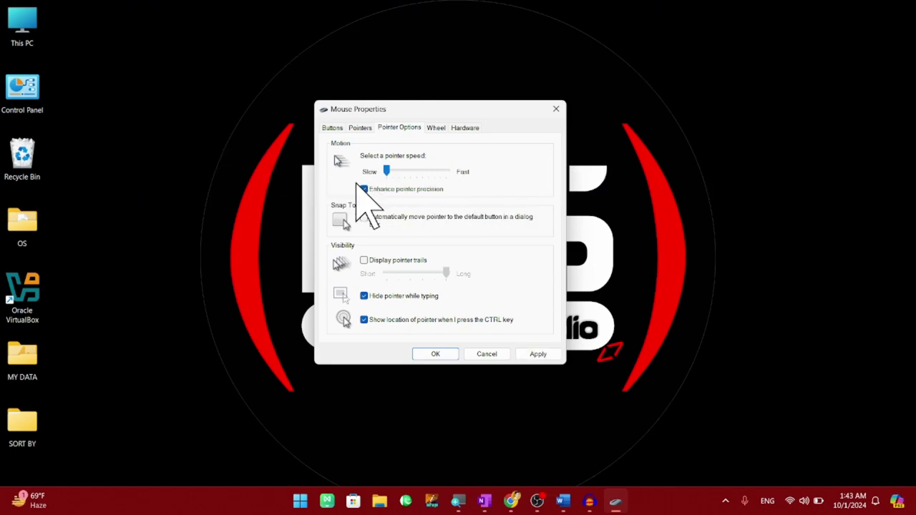
click(364, 188)
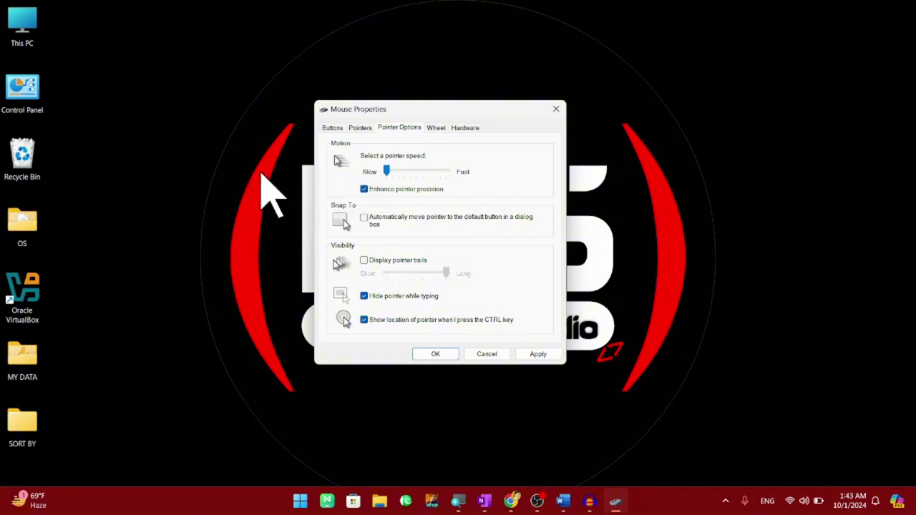
drag(384, 172, 428, 172)
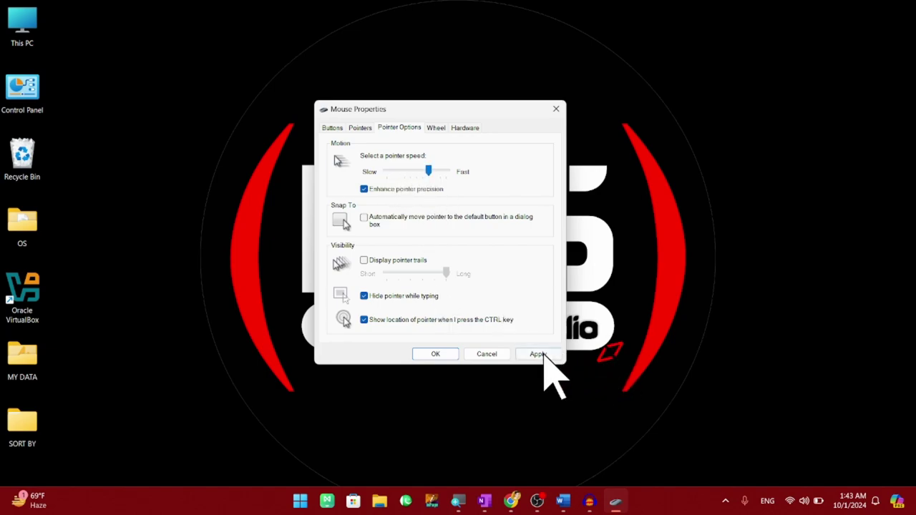
click(541, 354)
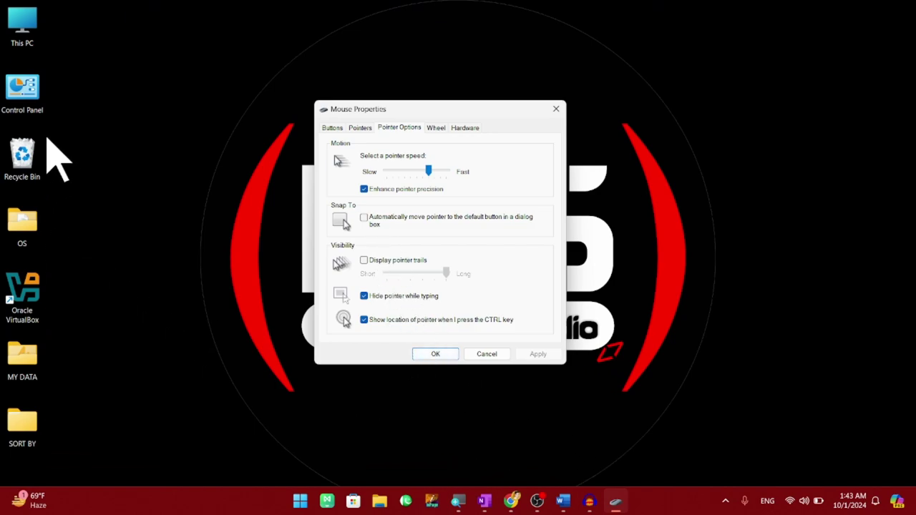
Open Control Panel from the desktop, dismiss the existing Mouse Properties window, and open the Mouse settings again
click(21, 89)
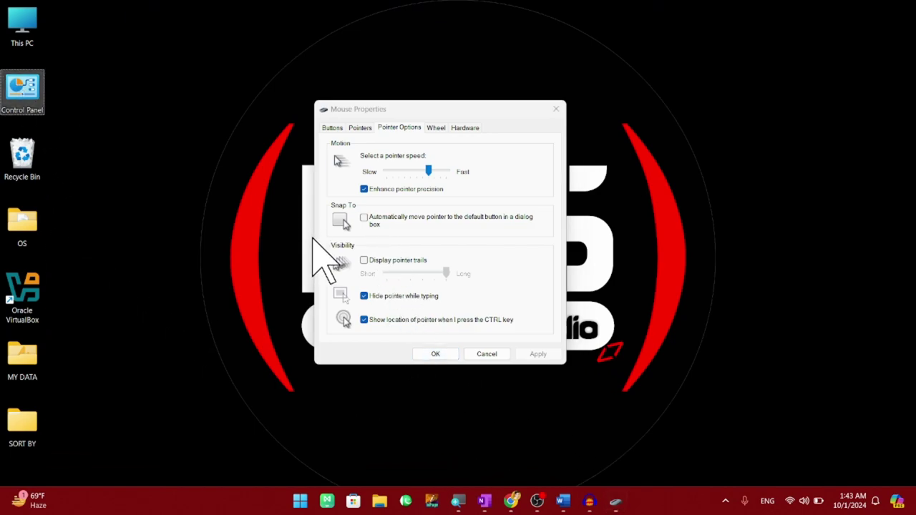
double_click(21, 90)
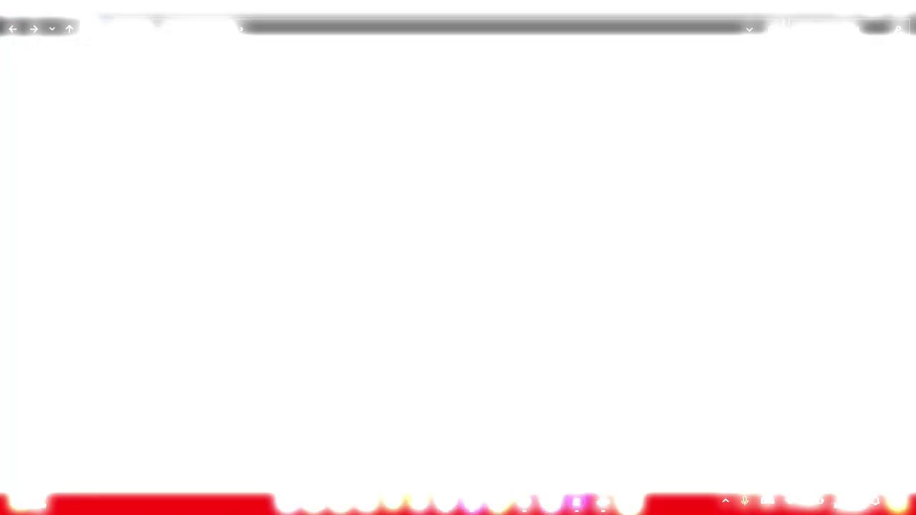
click(482, 355)
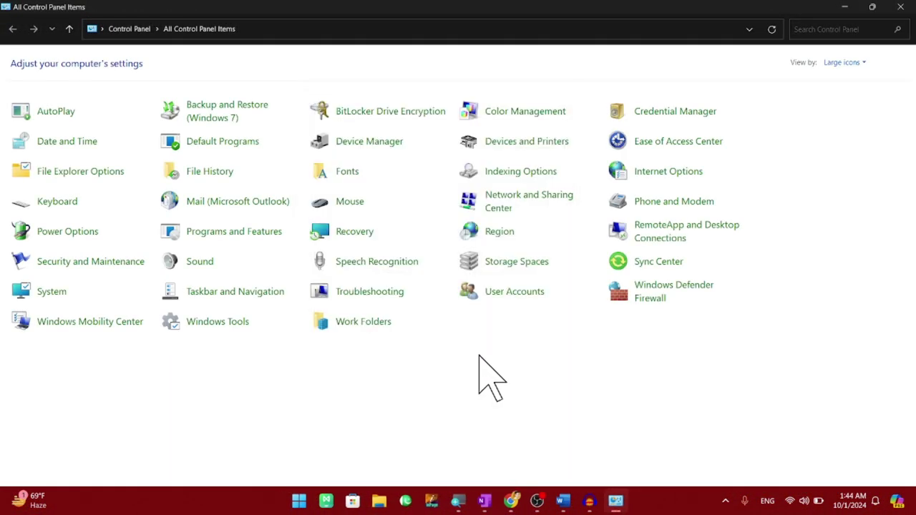
click(342, 204)
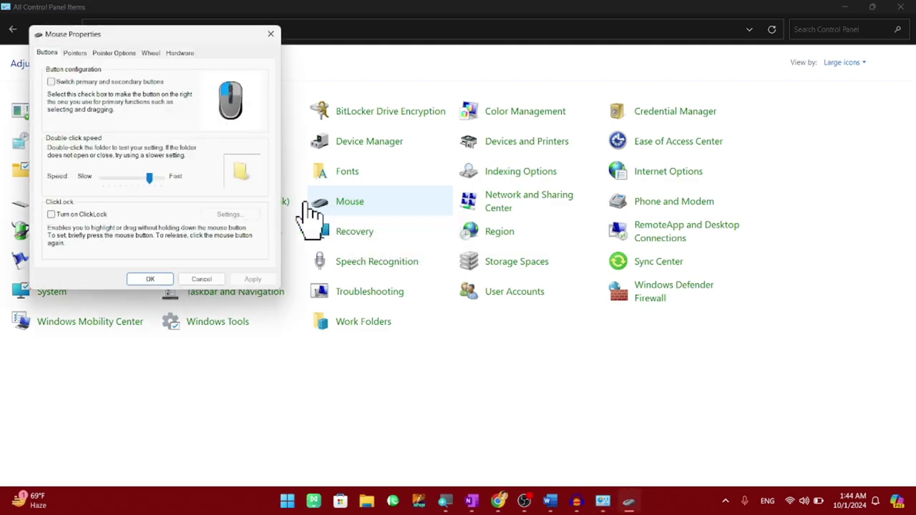
Turn on automatically moving the pointer to the default button in a dialog box, apply the change, and close Mouse Properties
click(115, 55)
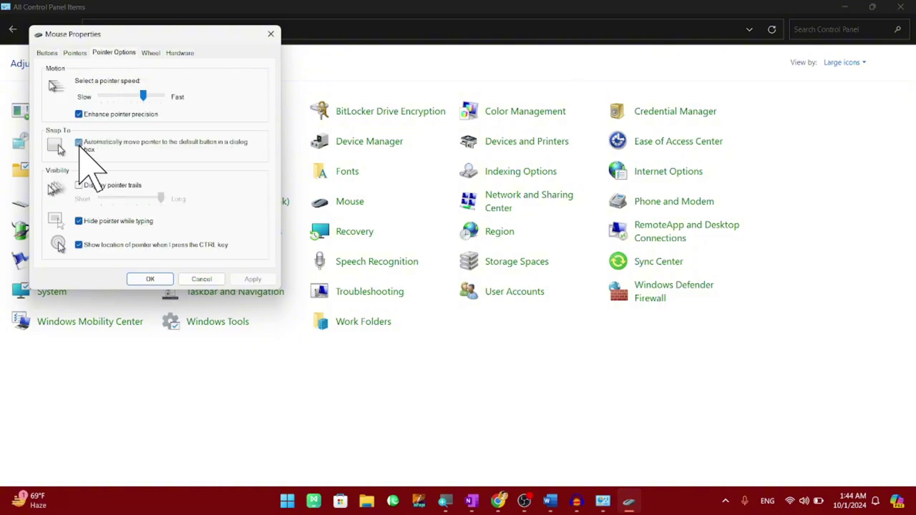
click(79, 142)
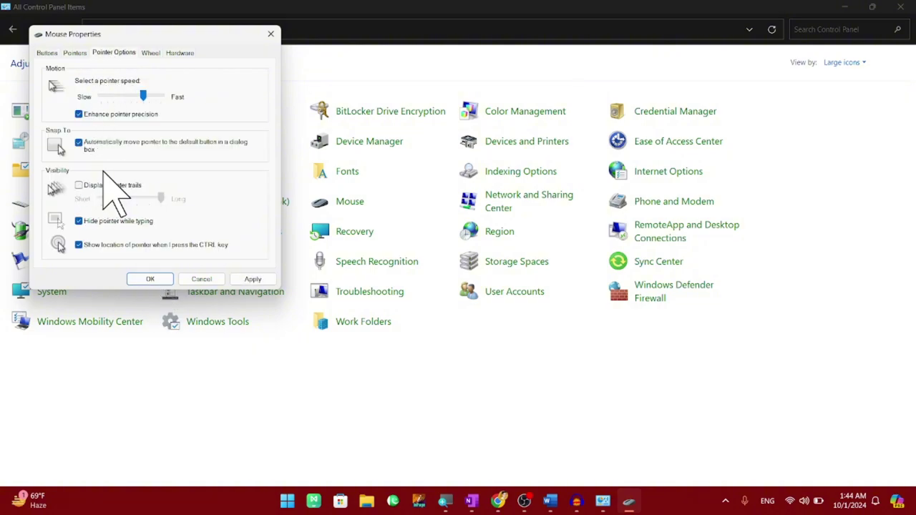
click(250, 279)
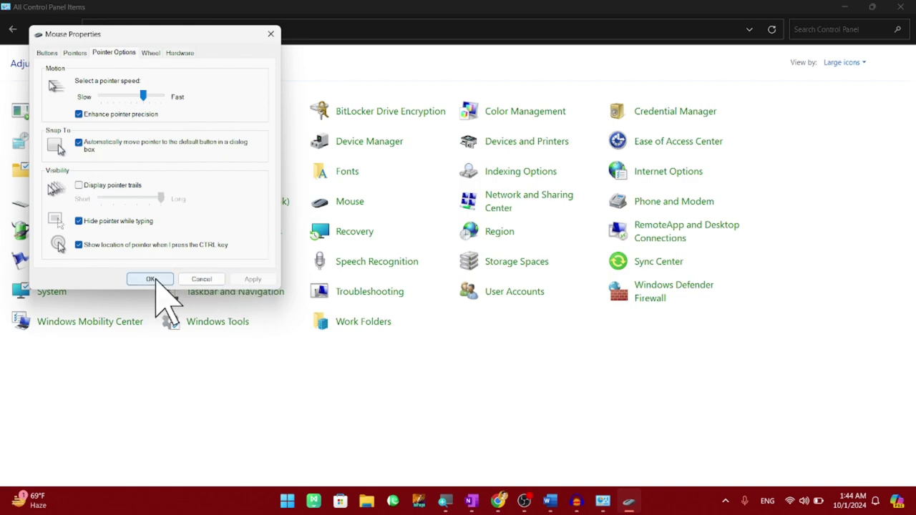
click(150, 280)
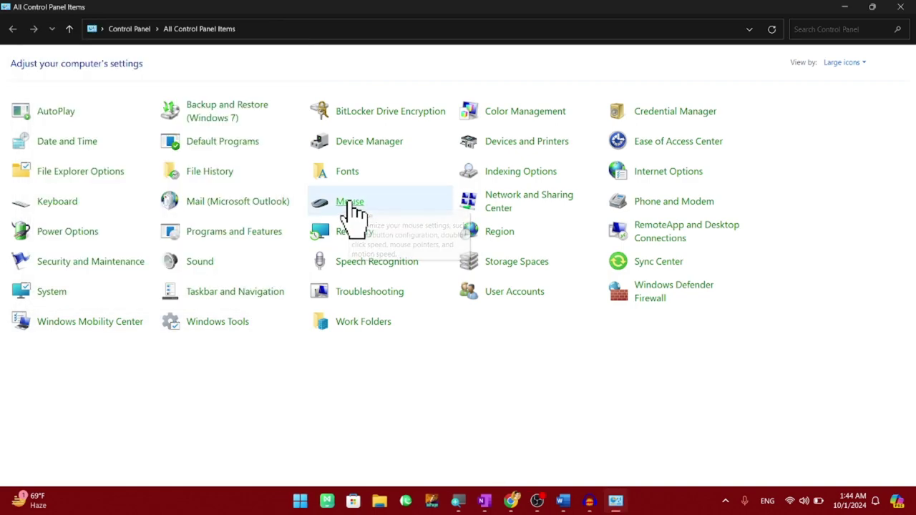
Turn off the Snap To option in the mouse pointer options, confirm, and reopen the pointer options
click(349, 202)
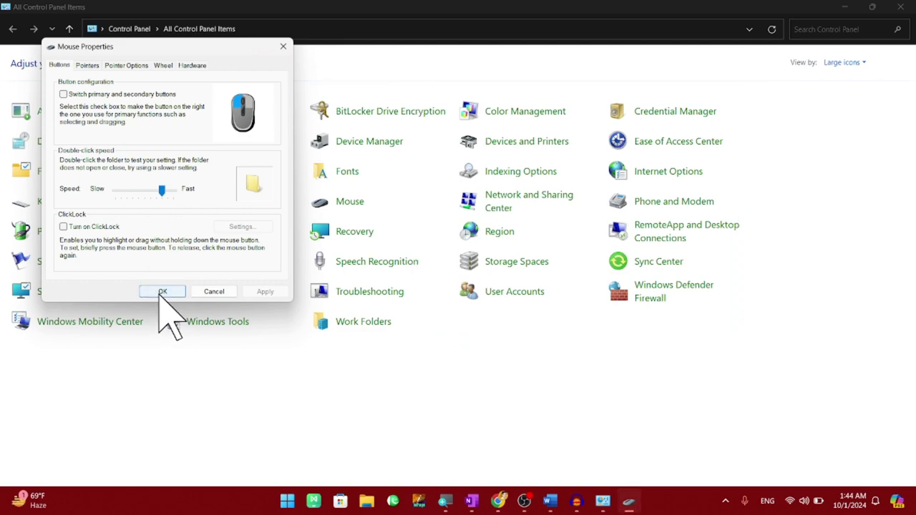
click(123, 63)
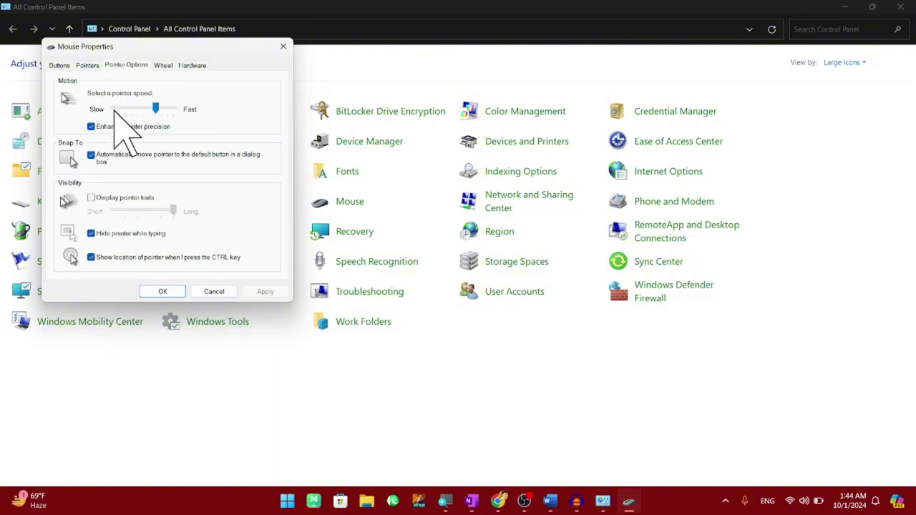
click(91, 155)
click(164, 292)
click(350, 203)
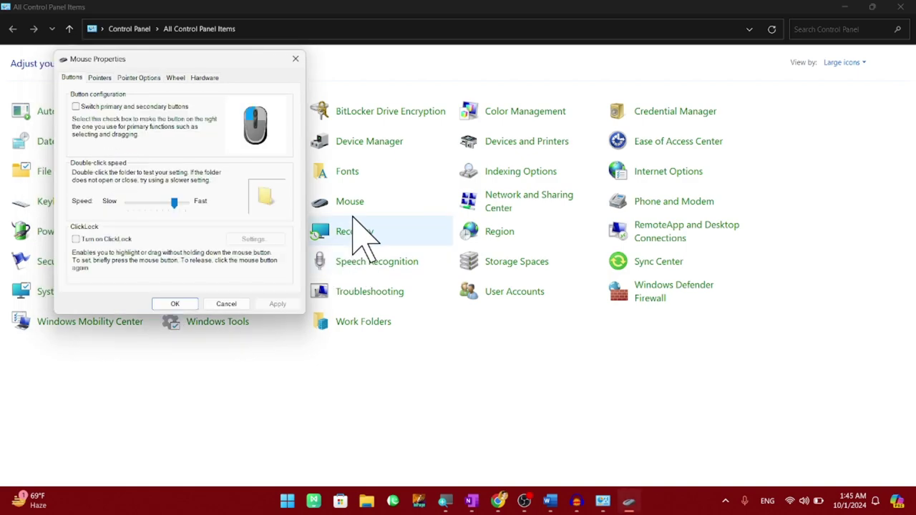
click(130, 78)
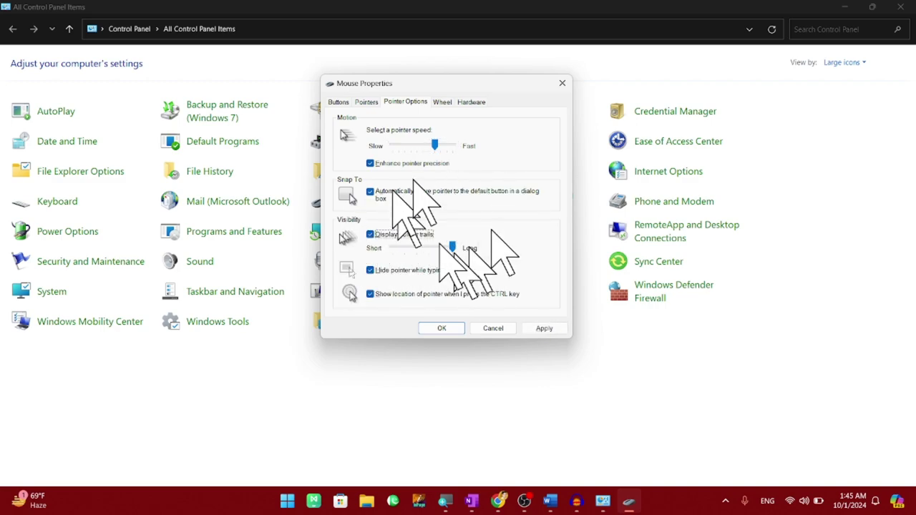
Try displaying pointer trails with the trail length set to the longest, and turn the trails off again
click(372, 236)
click(370, 235)
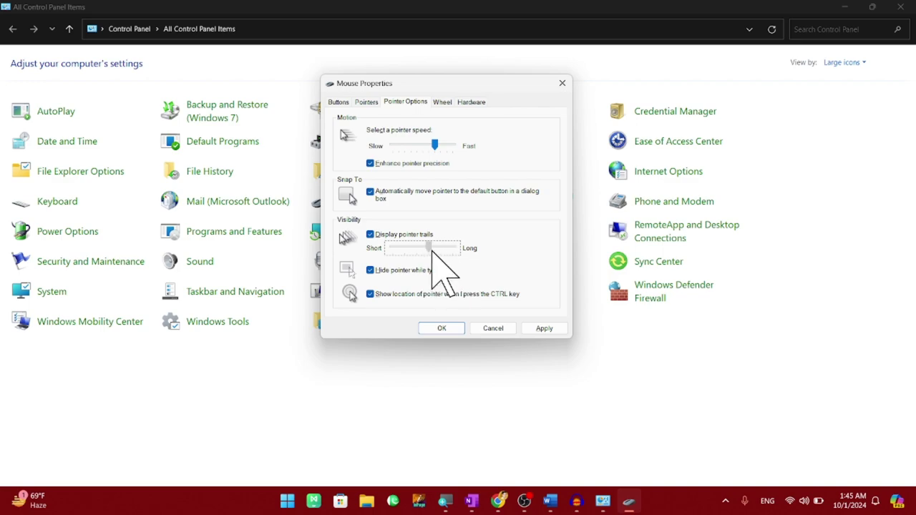
drag(428, 247, 451, 247)
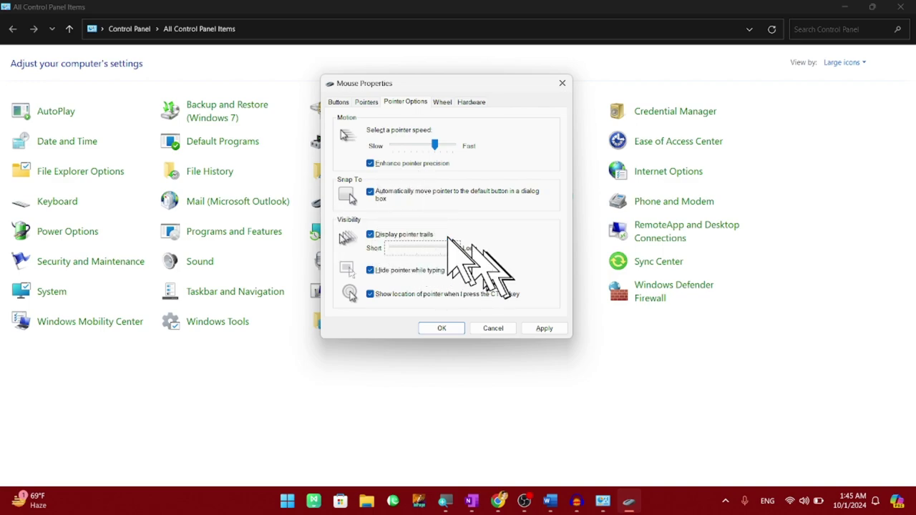
click(372, 235)
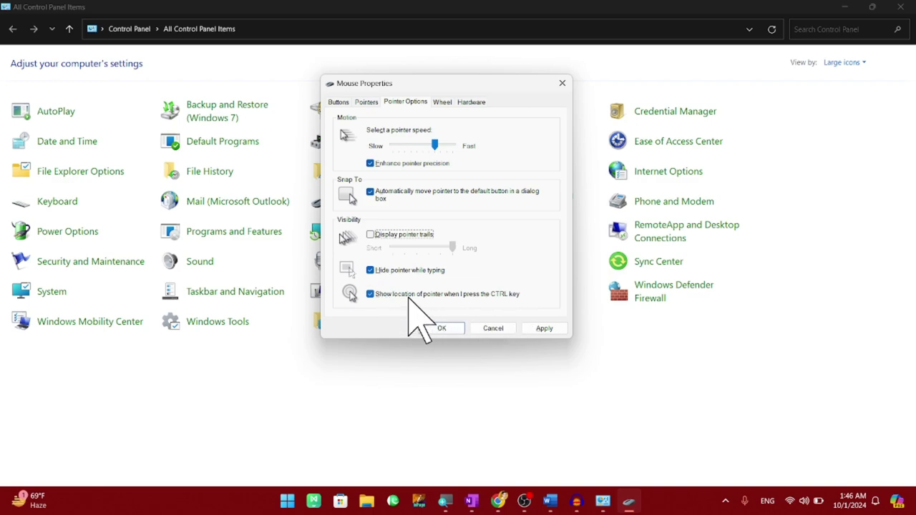
Toggle showing the pointer location with the CTRL key off and on, and switch pointer trails on and off
click(373, 295)
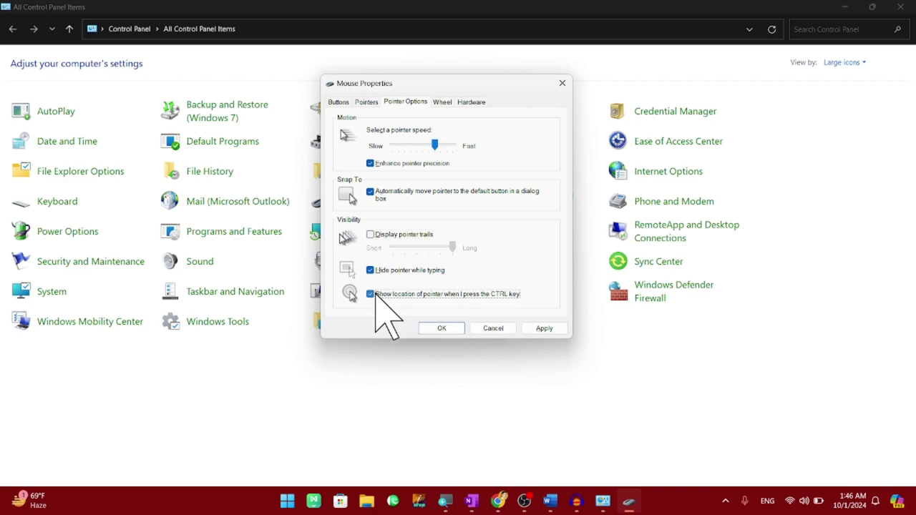
click(376, 295)
click(370, 234)
click(370, 234)
Look at the mouse wheel scrolling settings and the list of installed mouse devices
click(441, 103)
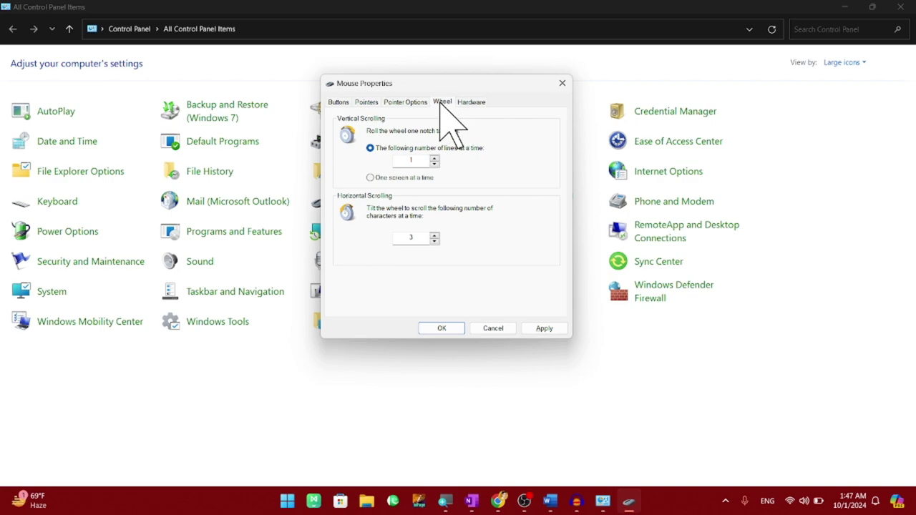
click(470, 102)
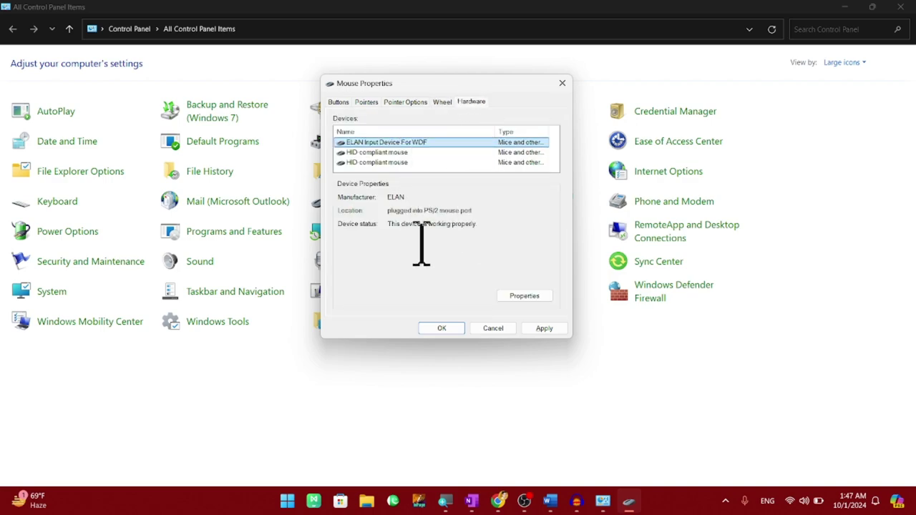
Set the wheel's vertical scrolling to one screen at a time and switch to the open Word document
click(441, 103)
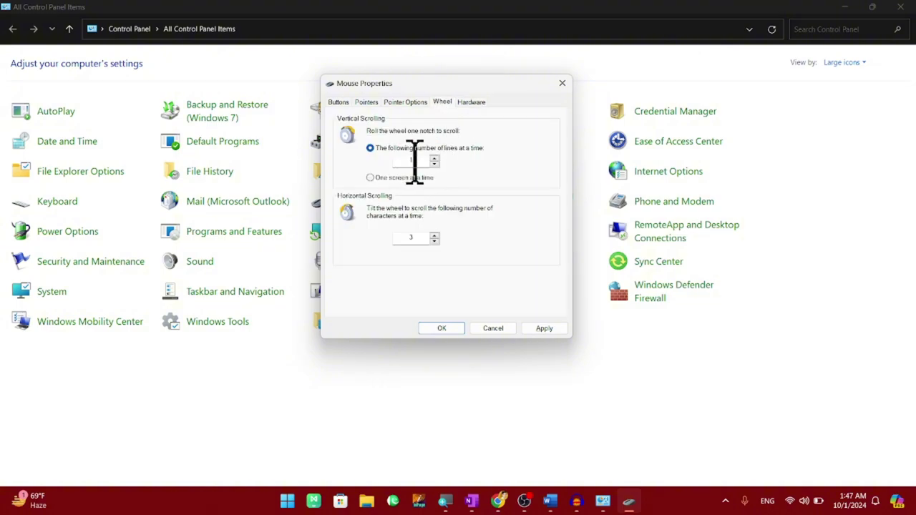
click(390, 178)
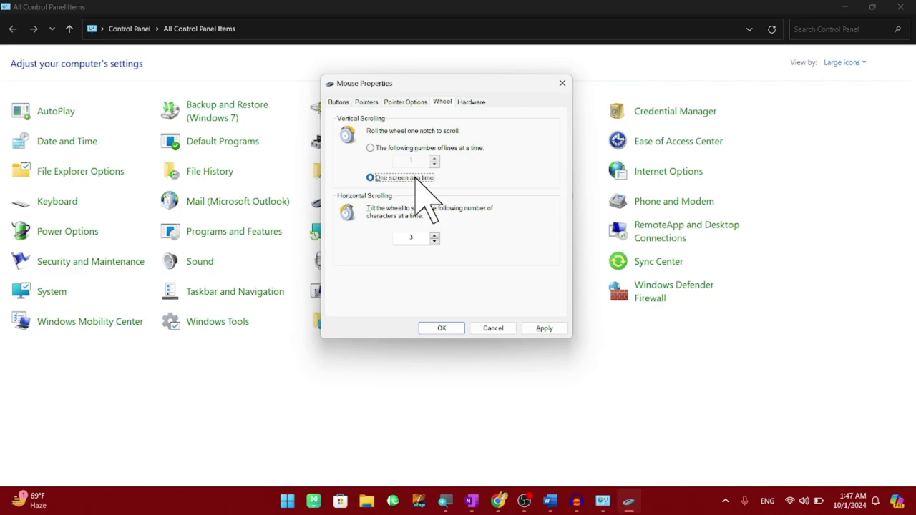
click(550, 501)
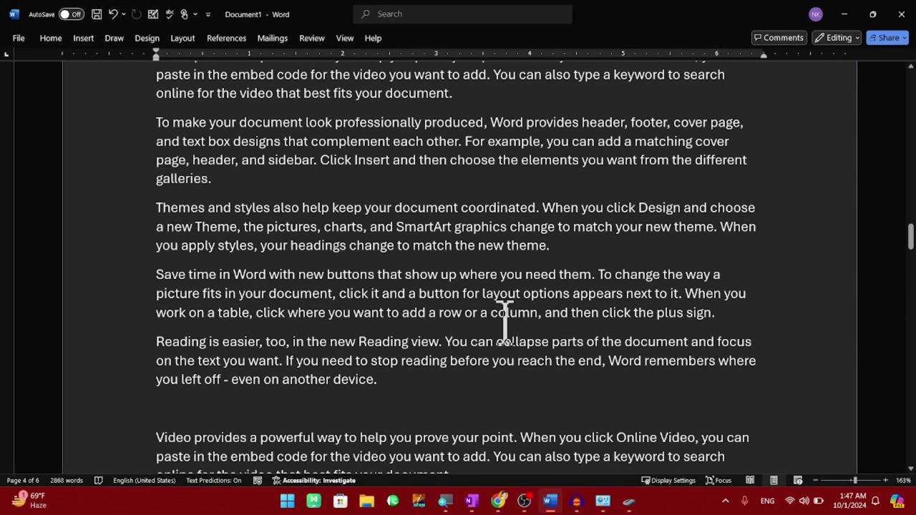
Test the one-screen-at-a-time wheel scrolling in the Word document and return to the mouse settings
scroll(505, 322, down, 15)
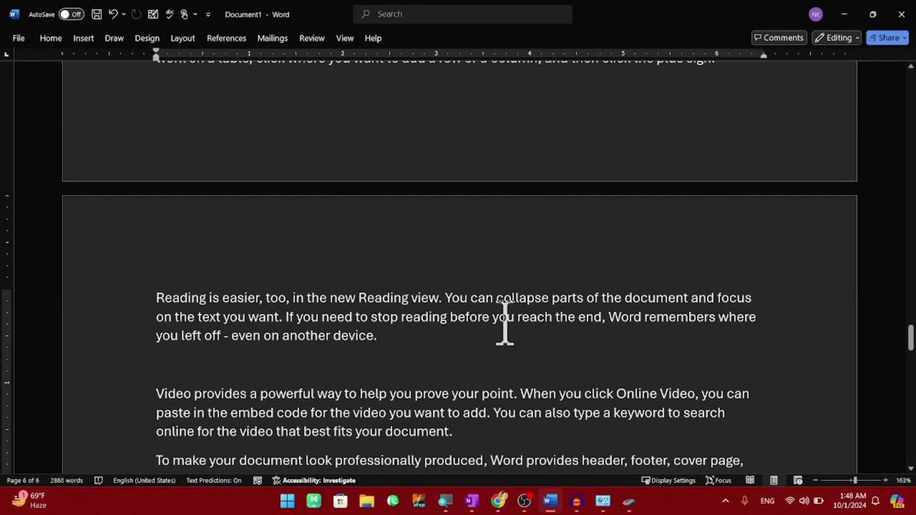
scroll(504, 322, up, 20)
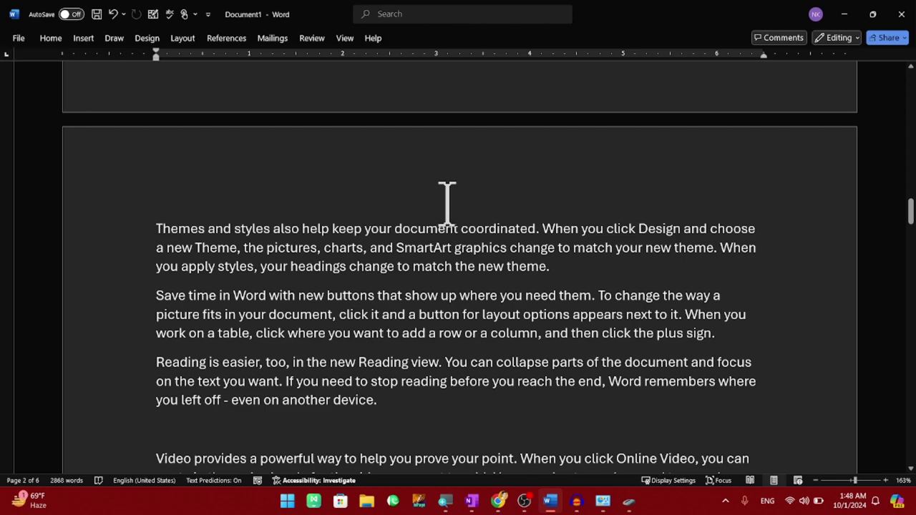
click(628, 501)
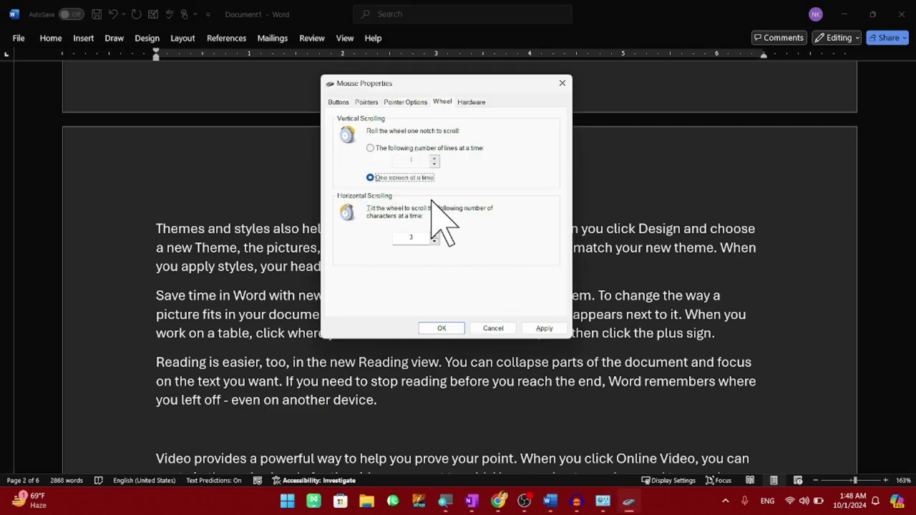
Set the wheel's vertical scrolling to 1 line at a time, apply it, and test it on the Word document
click(370, 148)
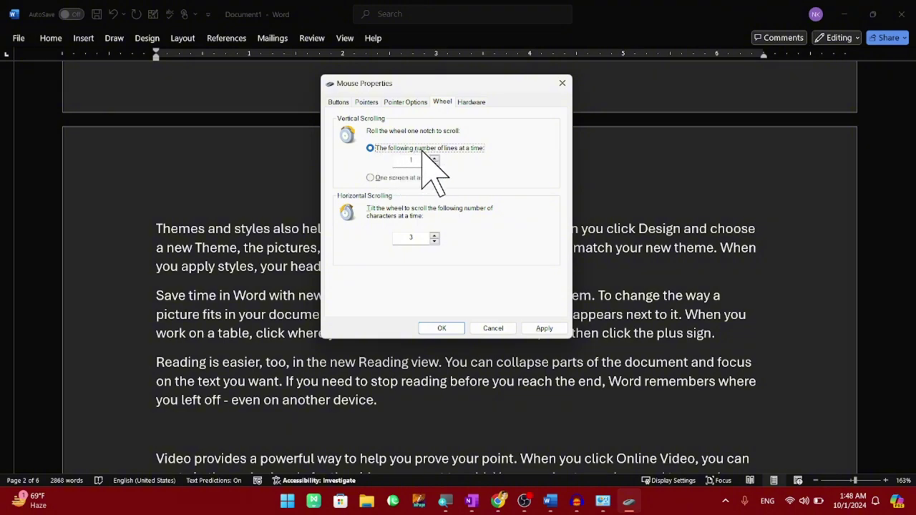
click(410, 159)
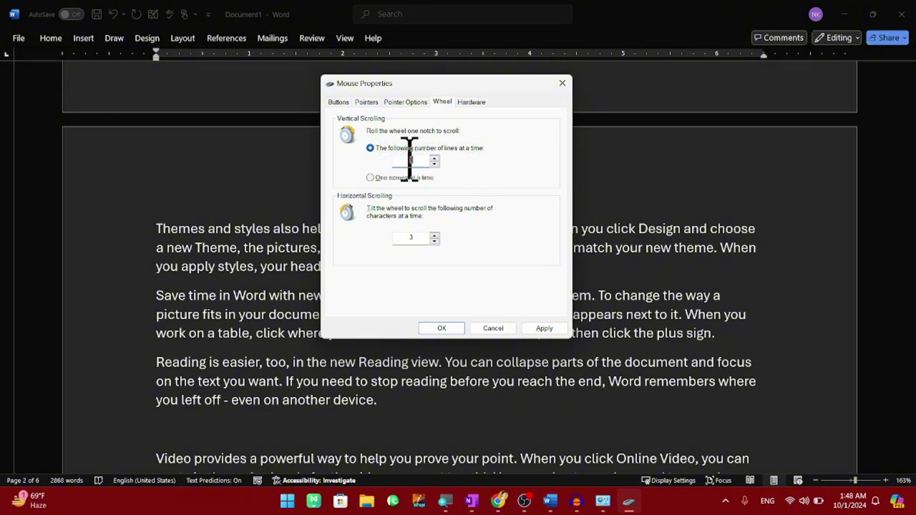
scroll(712, 262, down, 15)
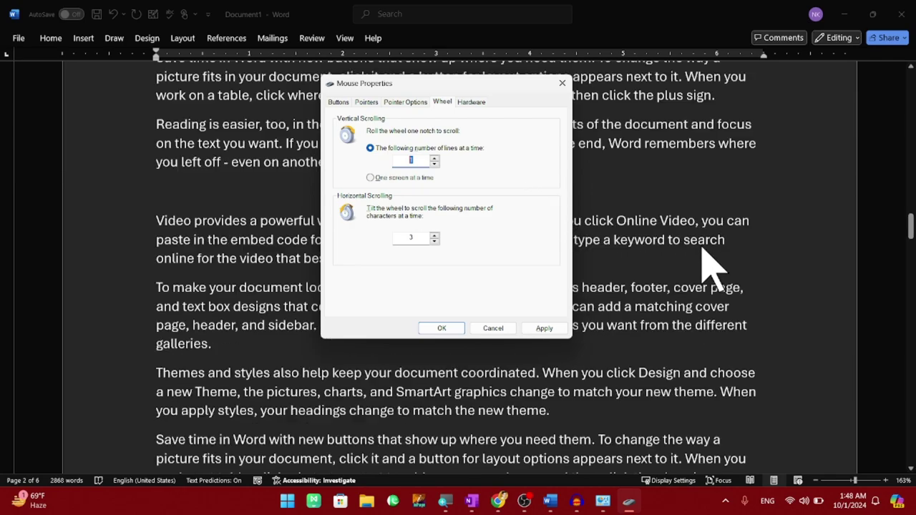
scroll(705, 265, up, 3)
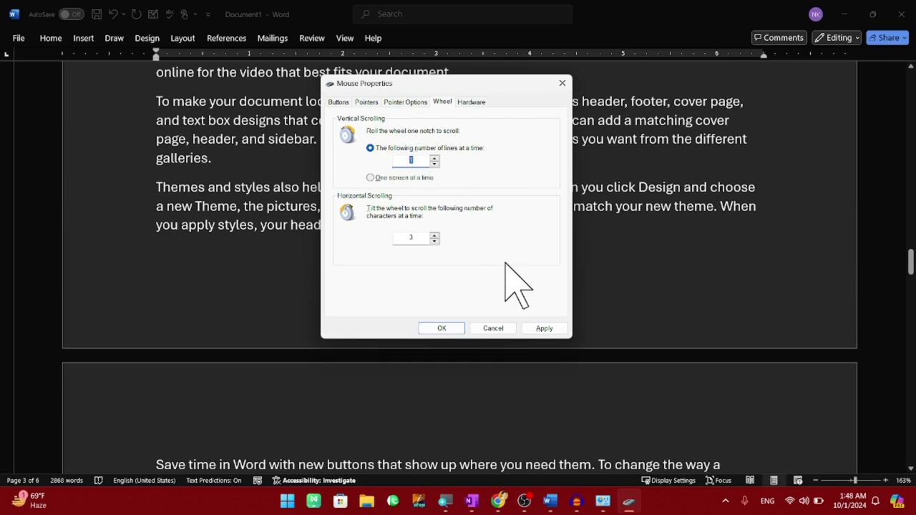
click(542, 329)
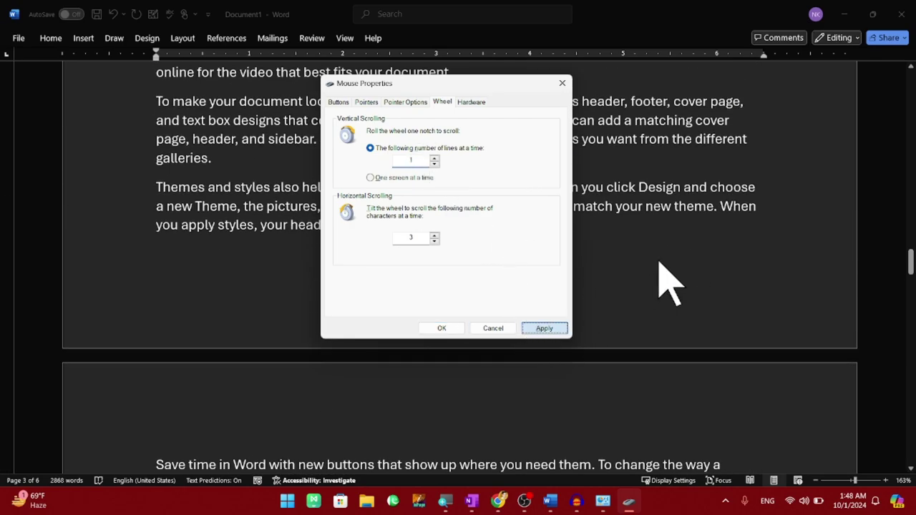
scroll(678, 267, up, 4)
scroll(679, 250, up, 7)
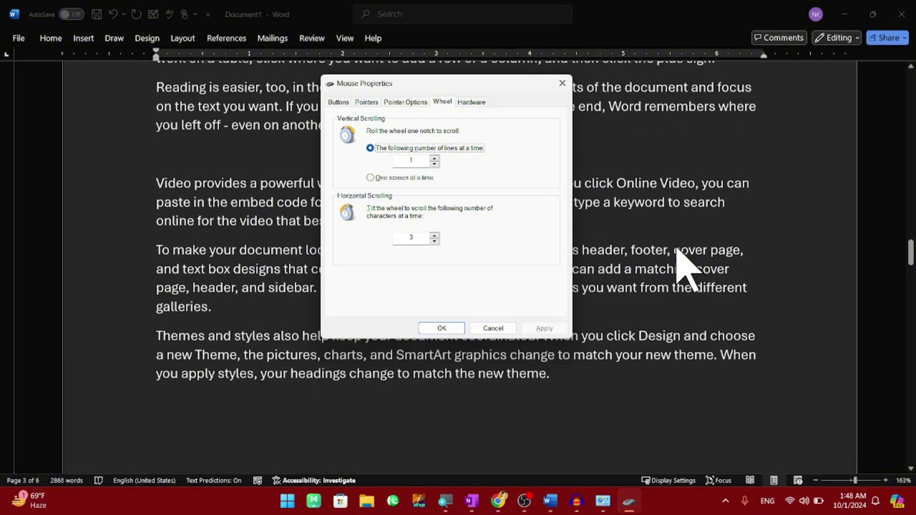
scroll(686, 269, up, 2)
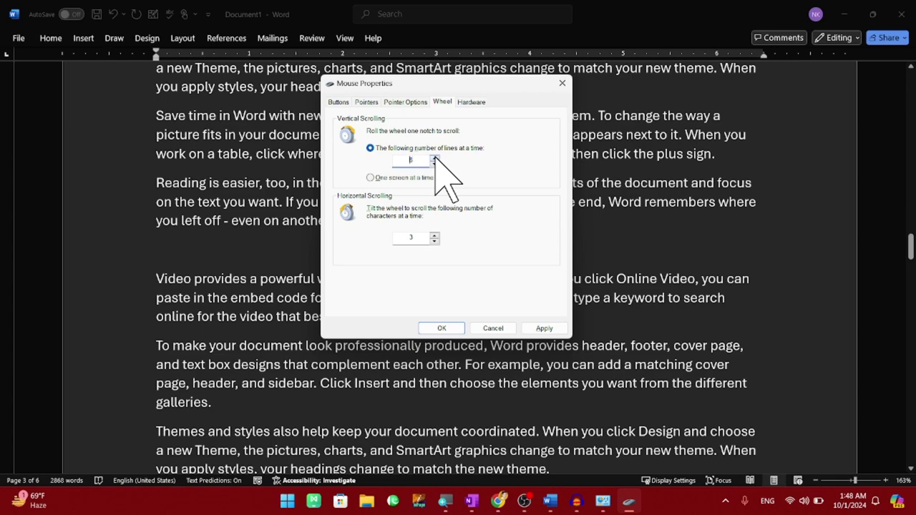
Try vertical wheel scrolling of 20 lines at a time and test it on the Word document
click(435, 159)
click(435, 158)
click(434, 159)
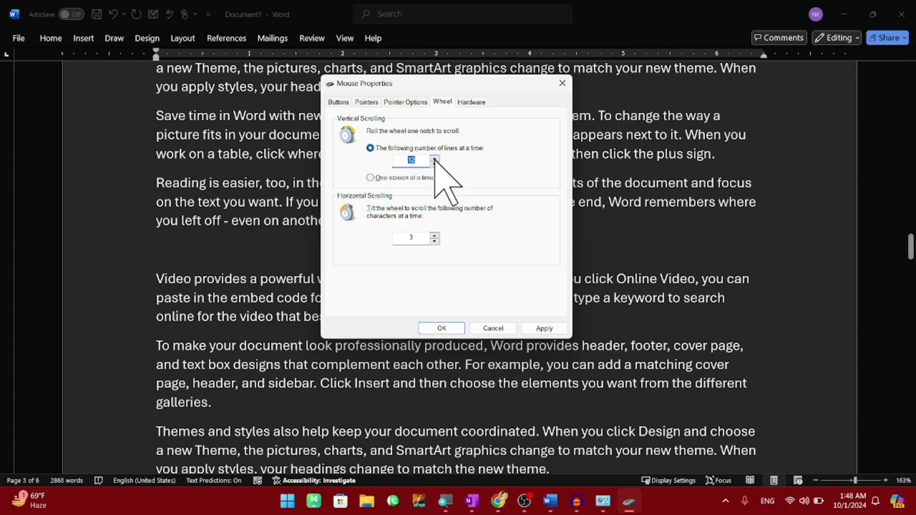
click(544, 328)
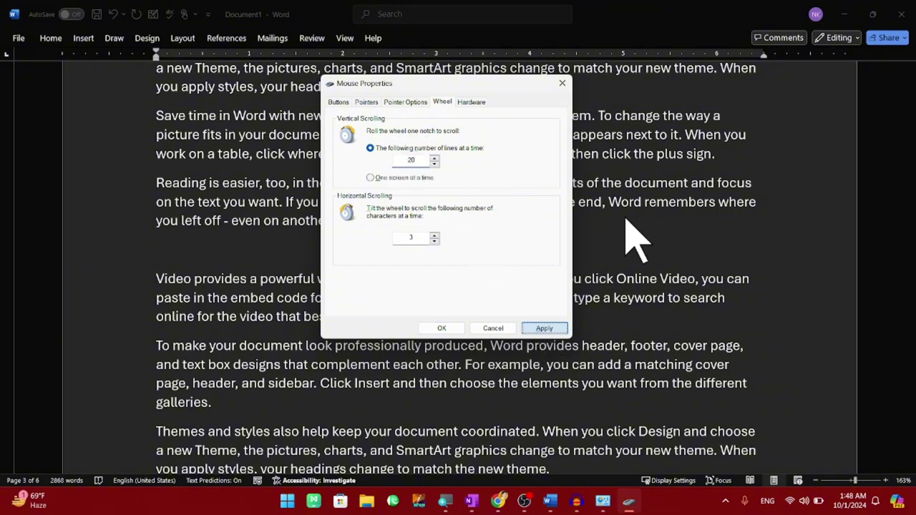
scroll(683, 244, down, 3)
scroll(698, 262, down, 4)
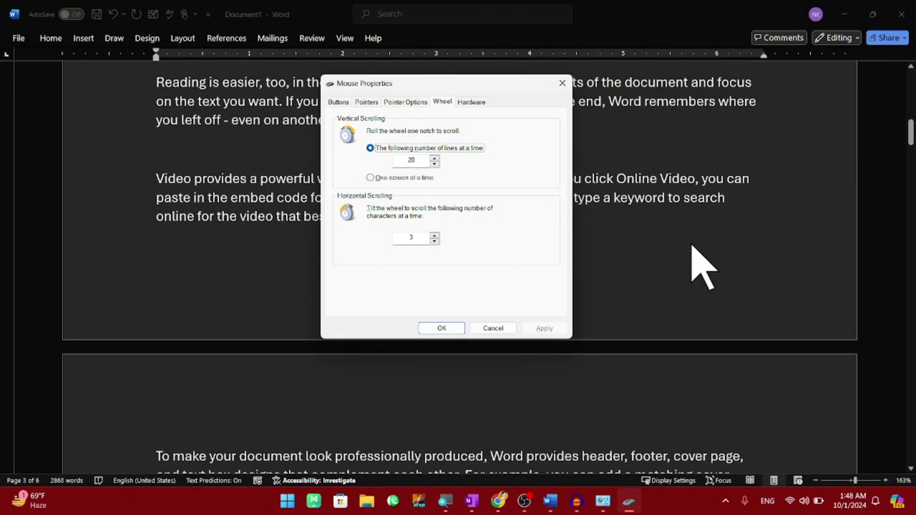
scroll(698, 262, down, 3)
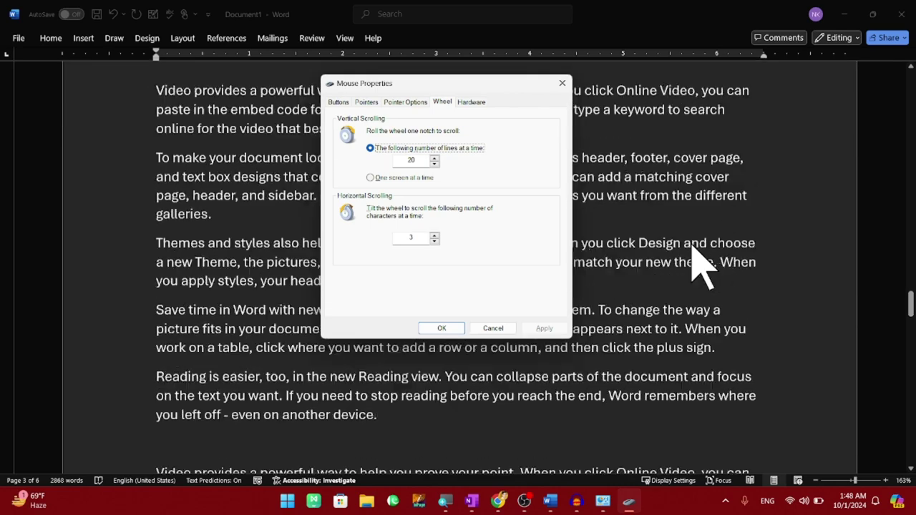
Examine the vertical lines value and the horizontal characters-at-a-time value in the wheel settings
drag(415, 160, 398, 161)
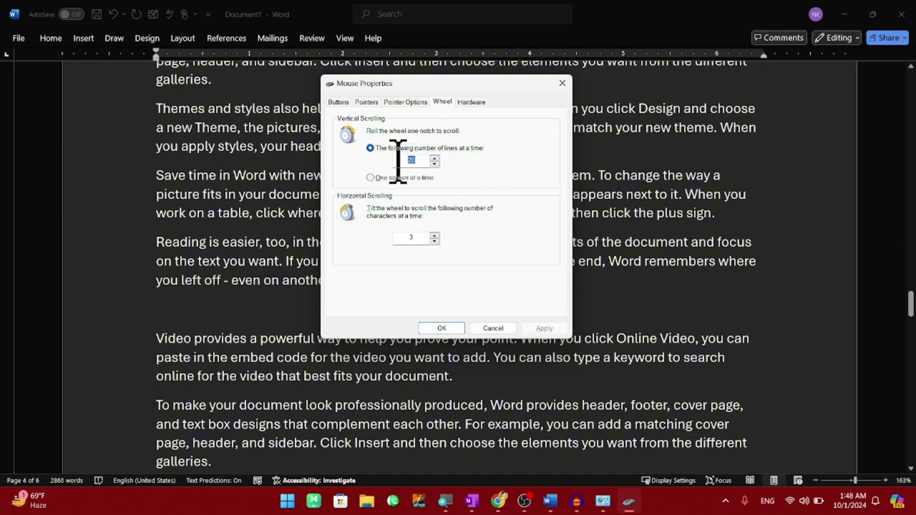
double_click(399, 237)
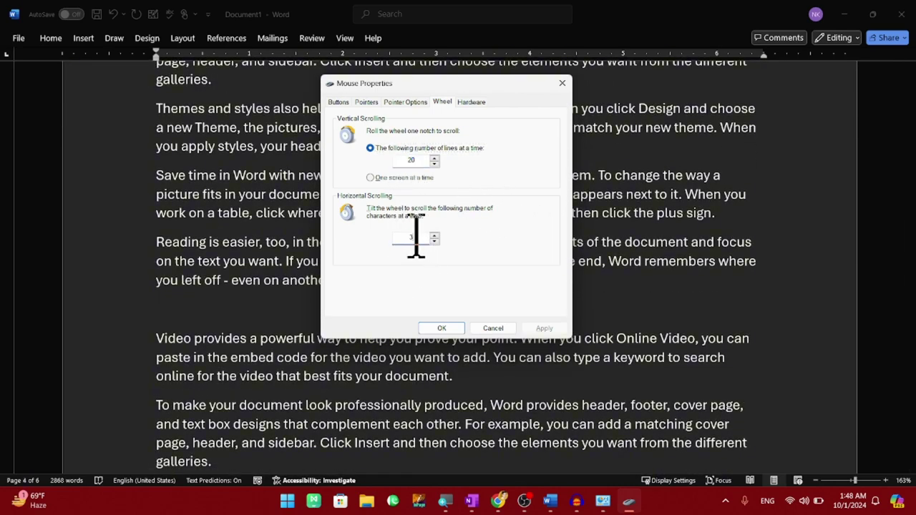
click(403, 236)
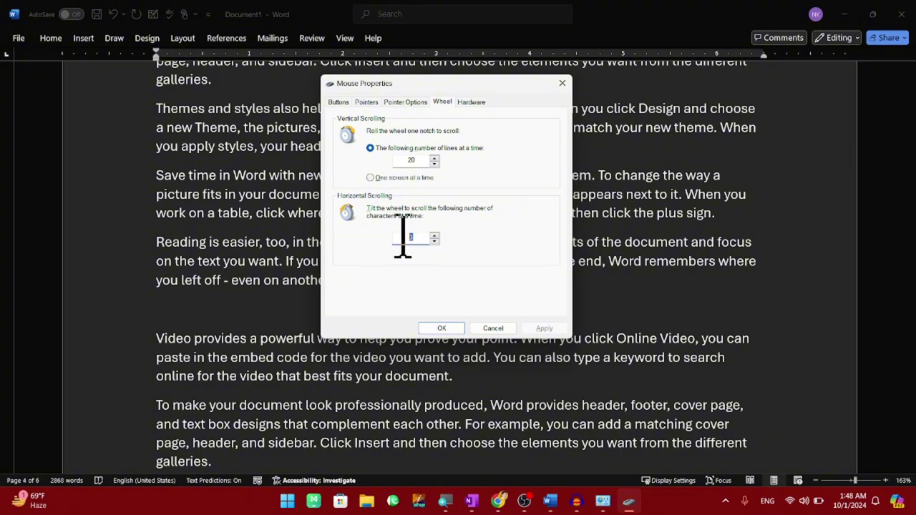
double_click(412, 237)
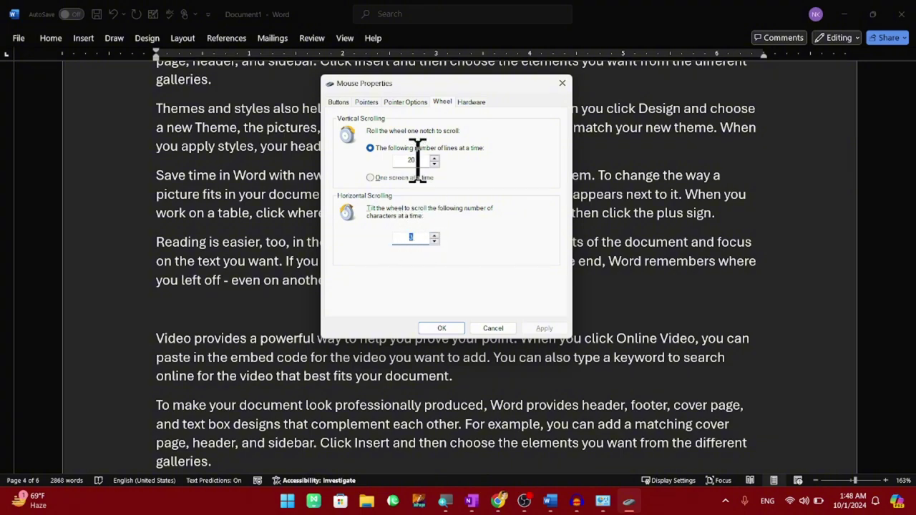
click(413, 237)
click(413, 237)
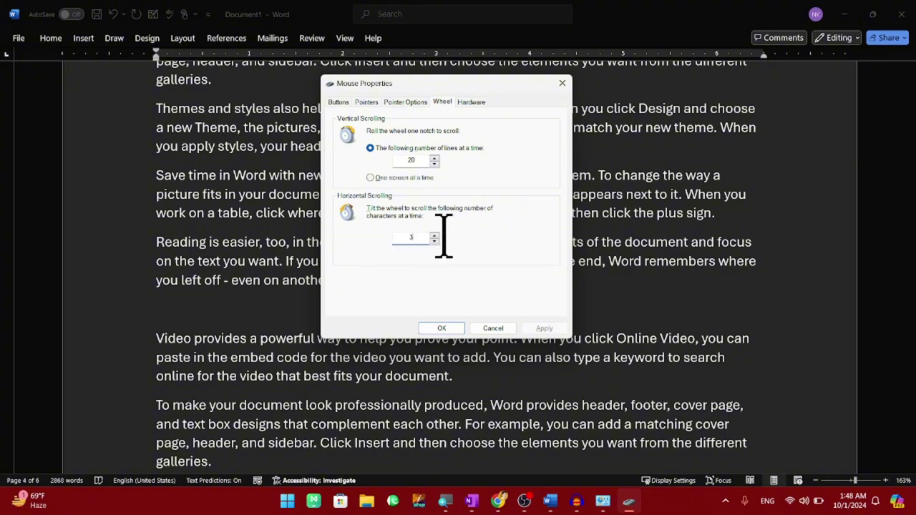
drag(444, 237, 401, 240)
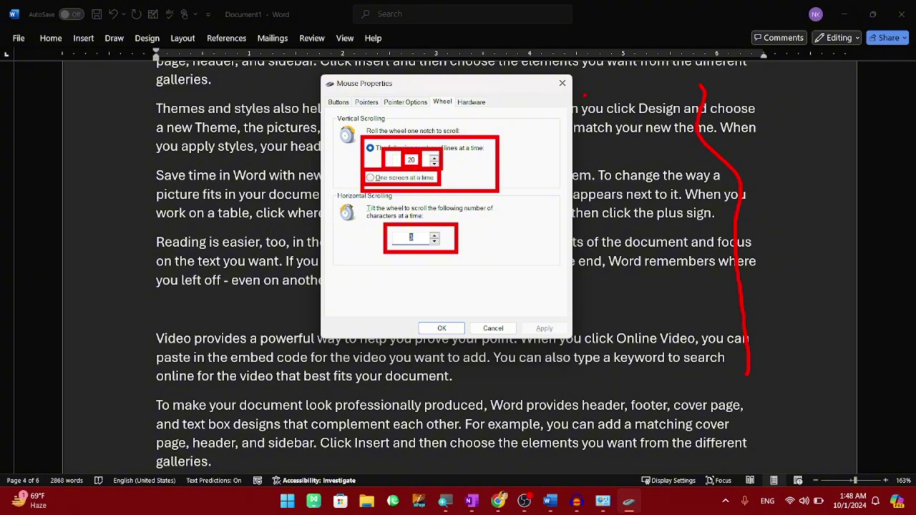
Set the wheel's vertical scrolling to 3 lines at a time, confirm the mouse settings, and switch to Control Panel
key(Escape)
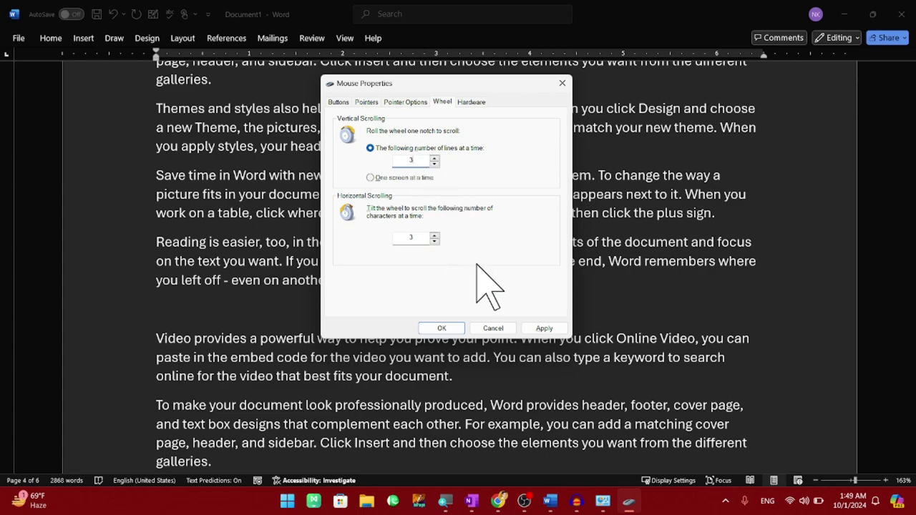
click(544, 327)
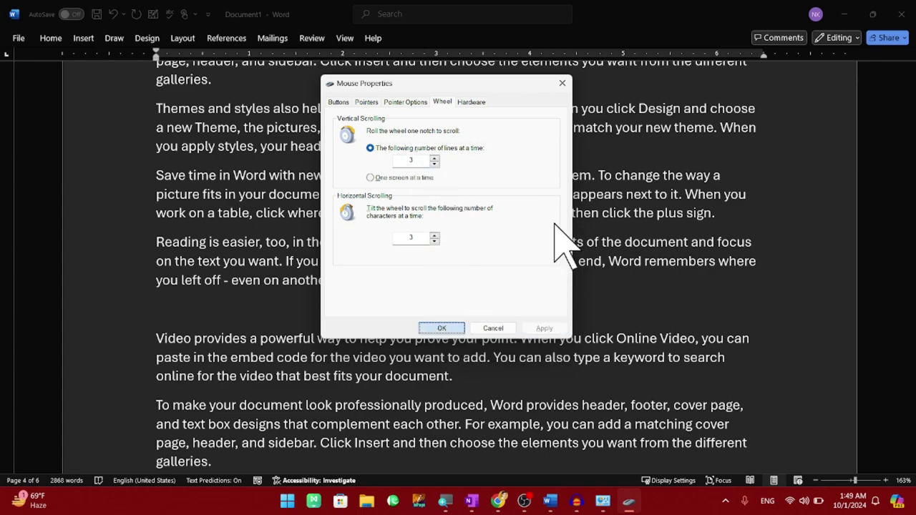
scroll(647, 308, down, 4)
key(Return)
scroll(593, 303, down, 6)
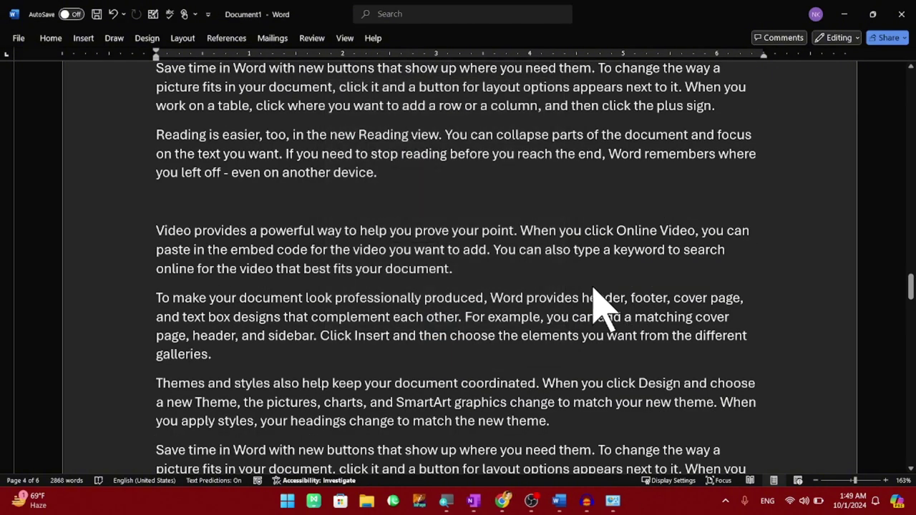
click(616, 501)
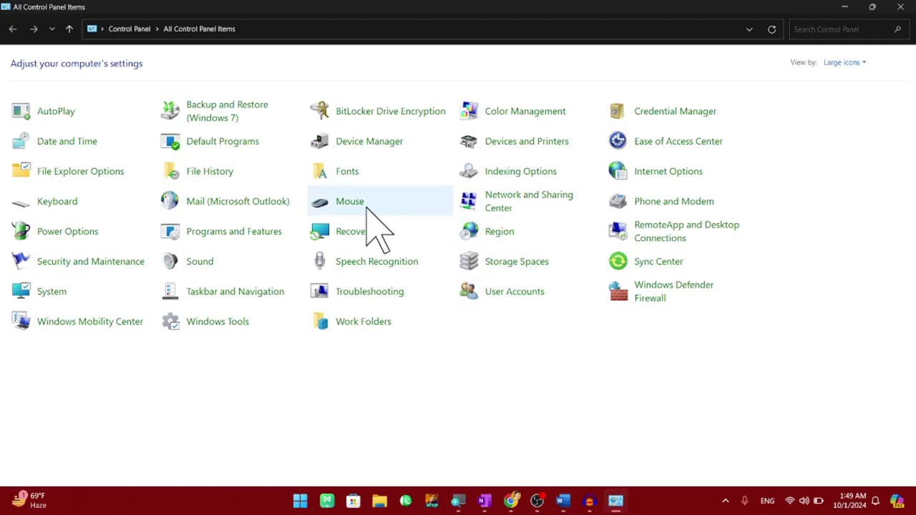